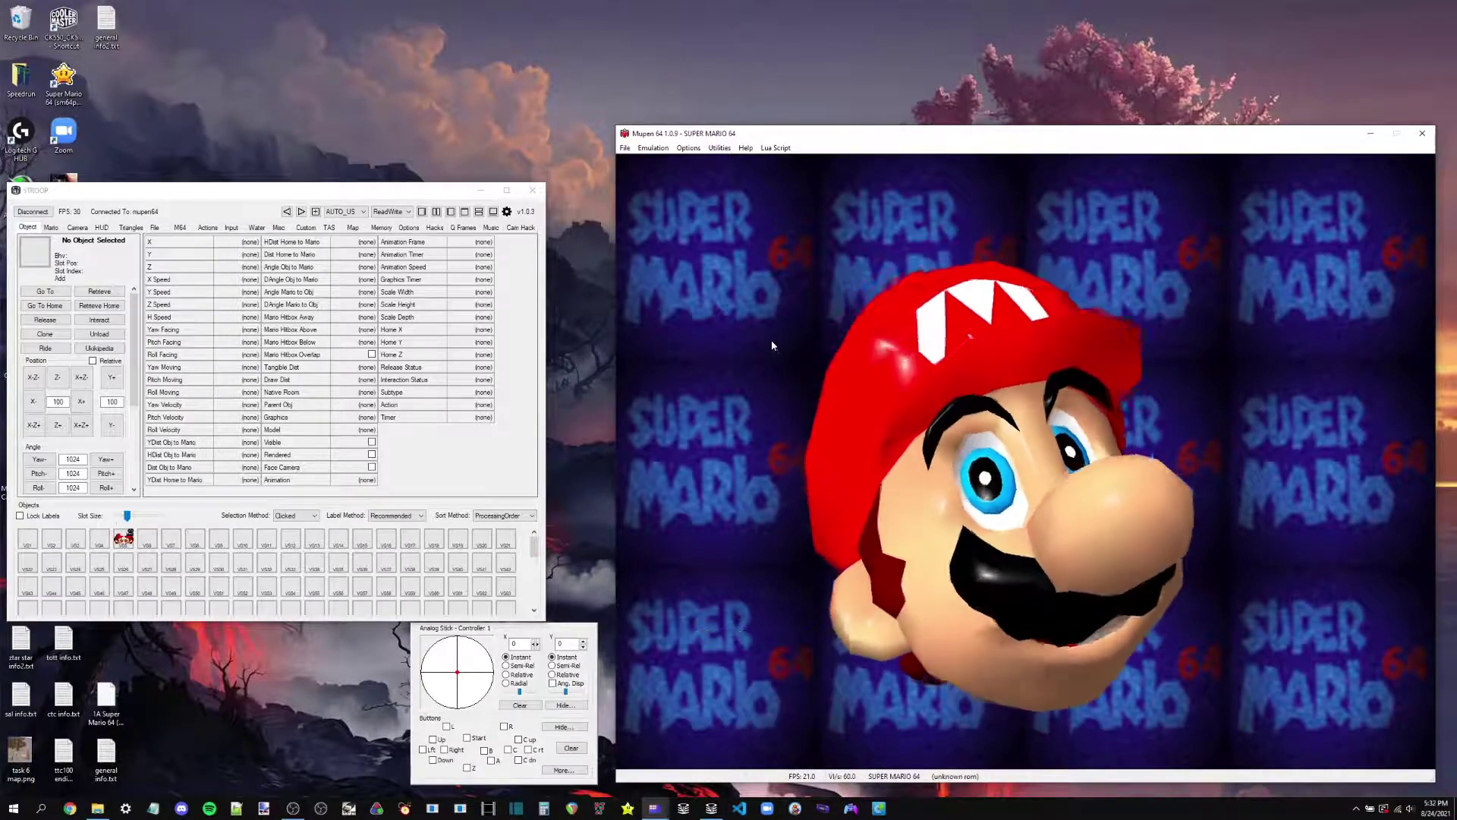
- Load the movie file testhex.m64 from the Hexing Example folder and play it back
key(ctrl+shift+p)
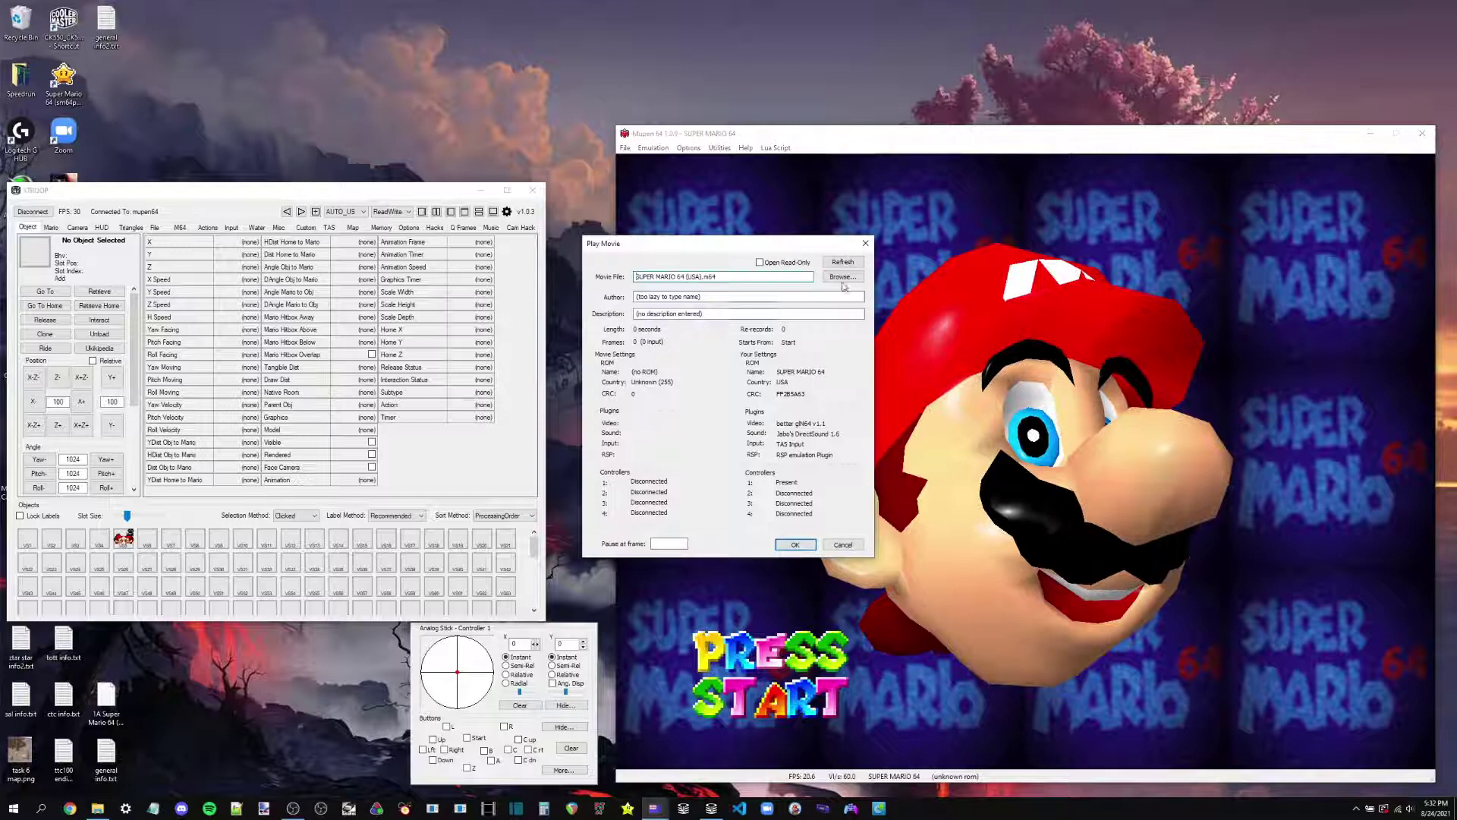
click(842, 277)
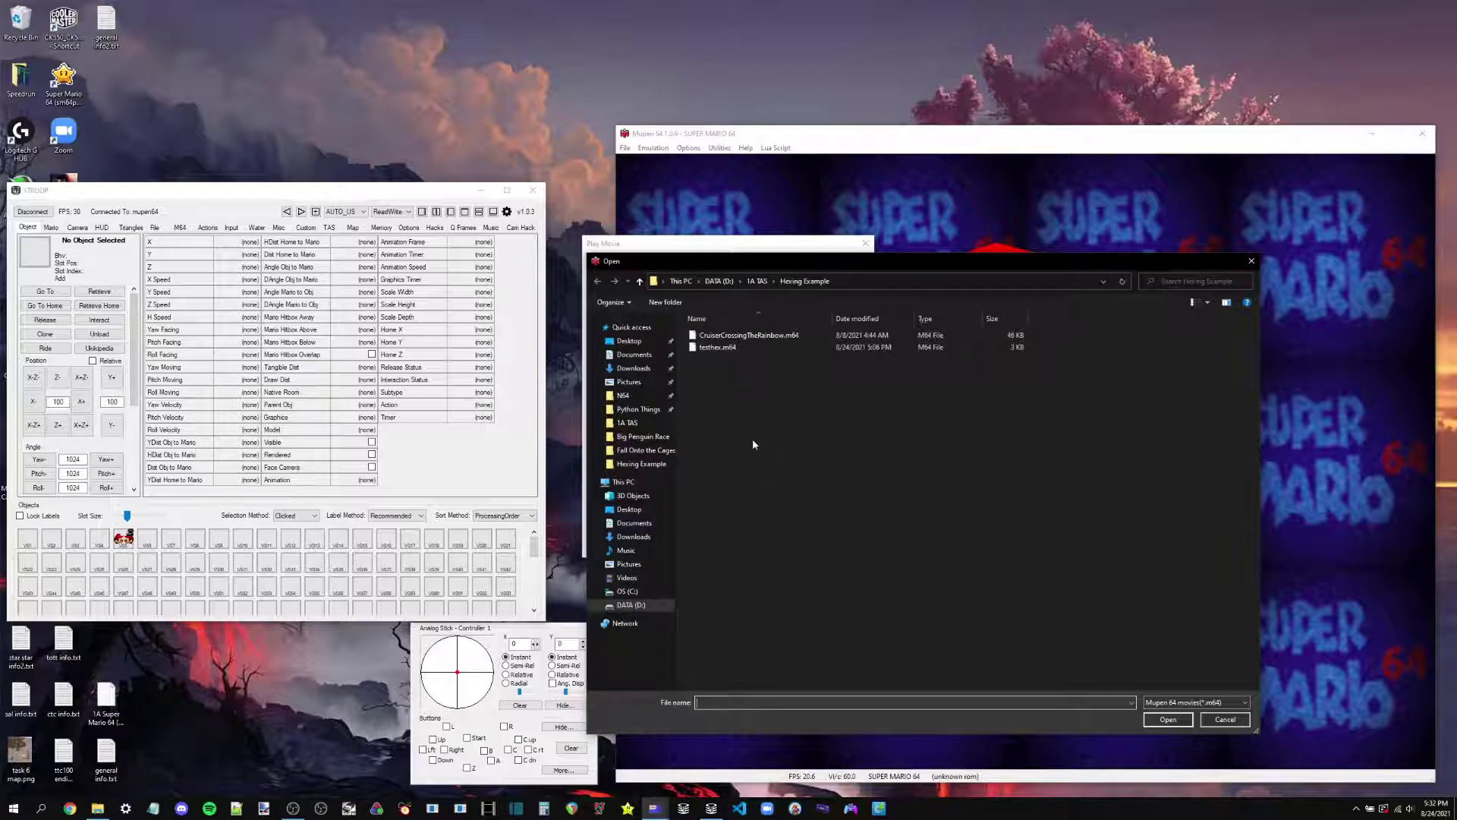
double_click(759, 348)
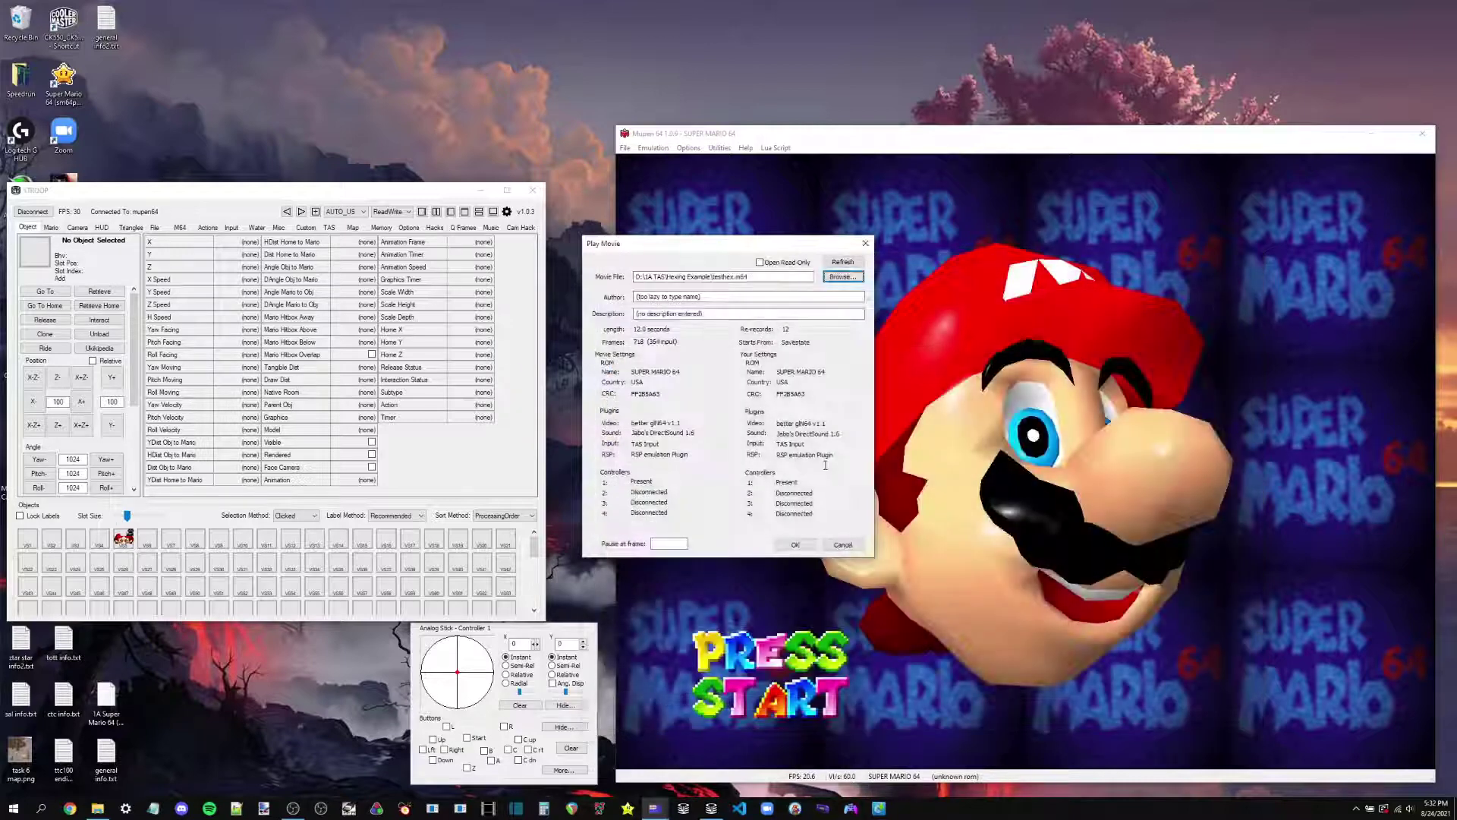
click(804, 548)
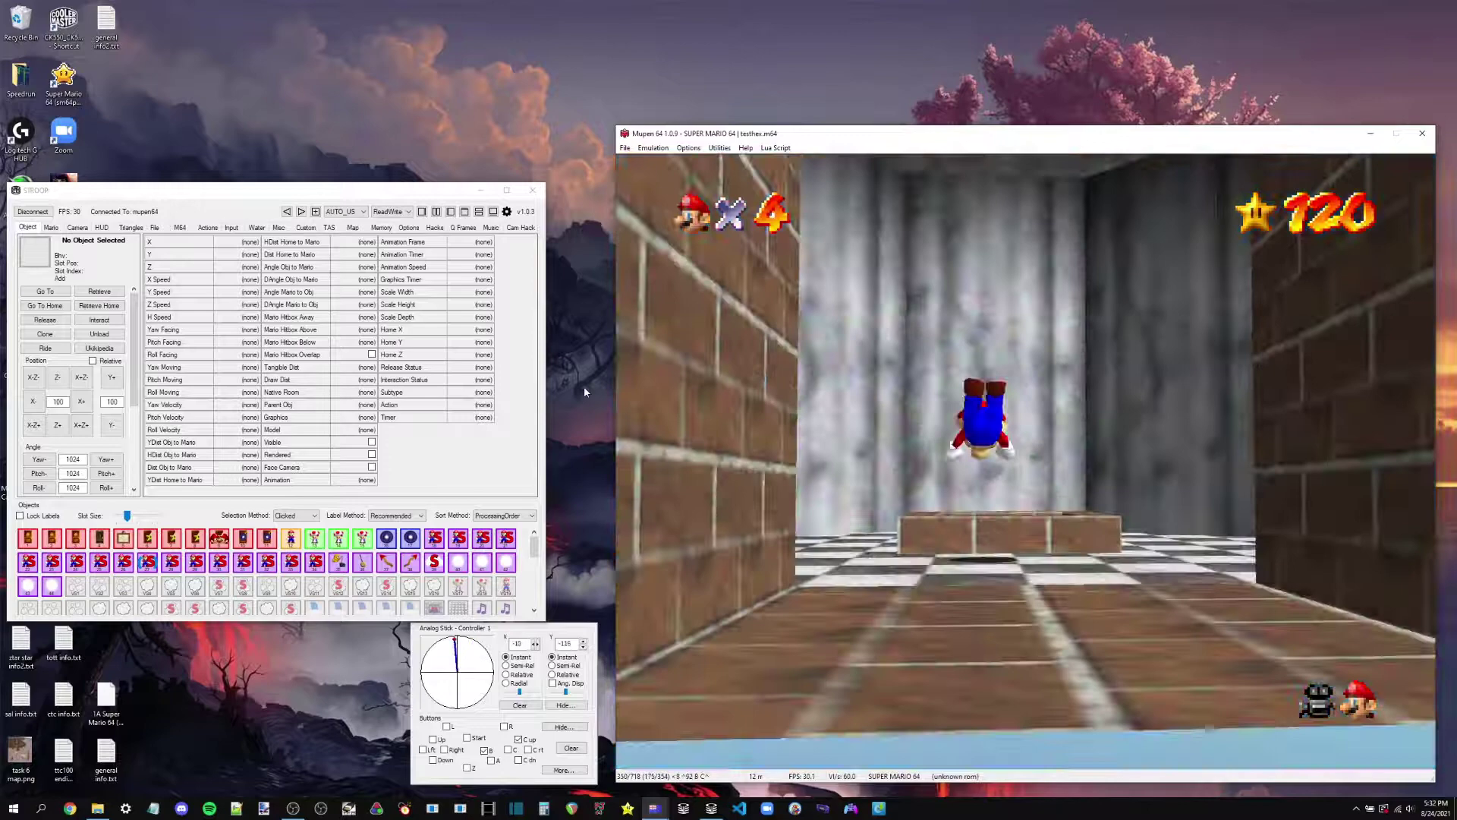
- Load the movie file CruiserCrossingTheRainbow.m64 from the Hexing Example folder and play it back
key(ctrl+shift+p)
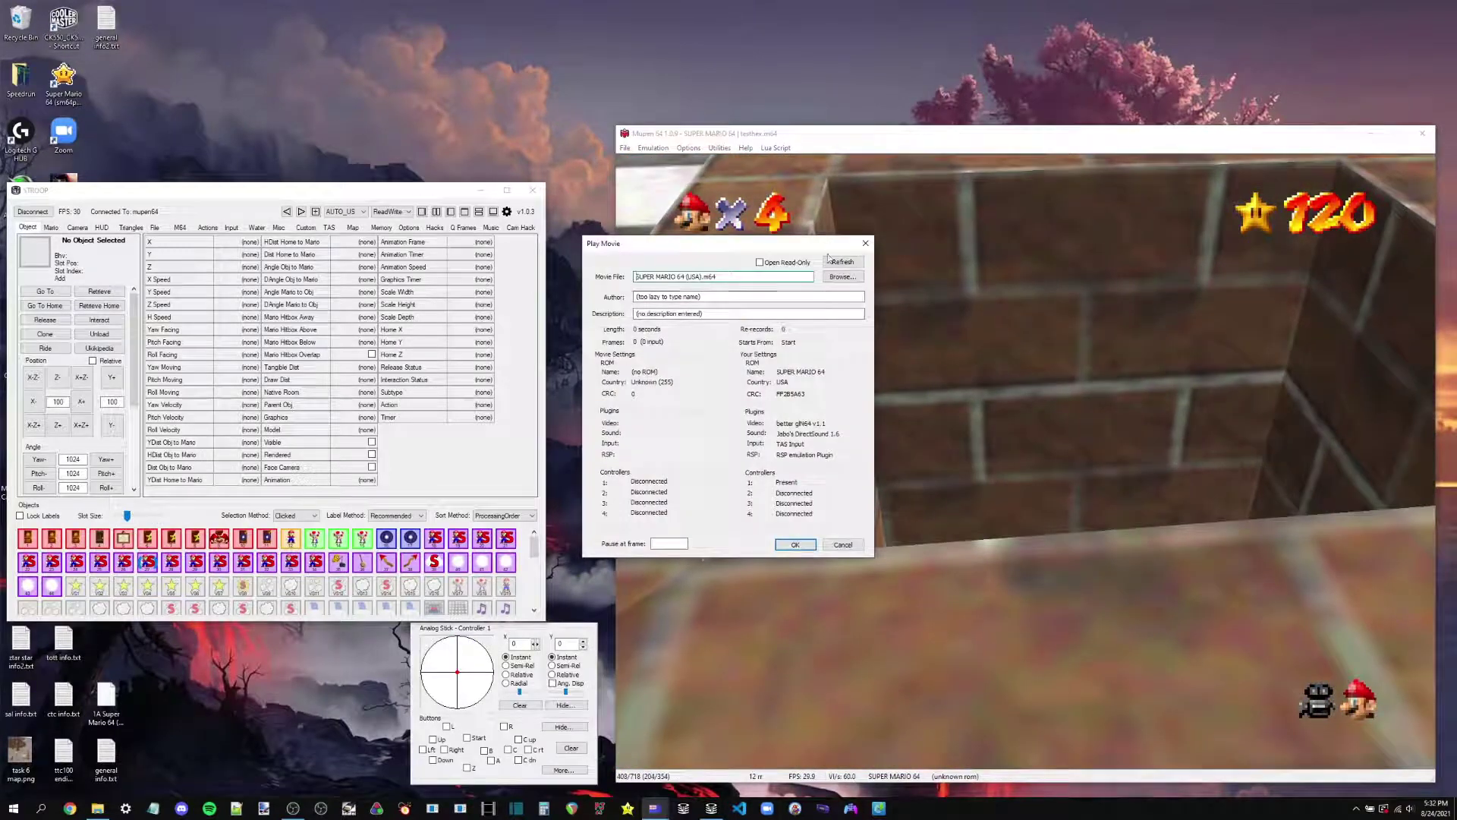
click(843, 275)
double_click(729, 325)
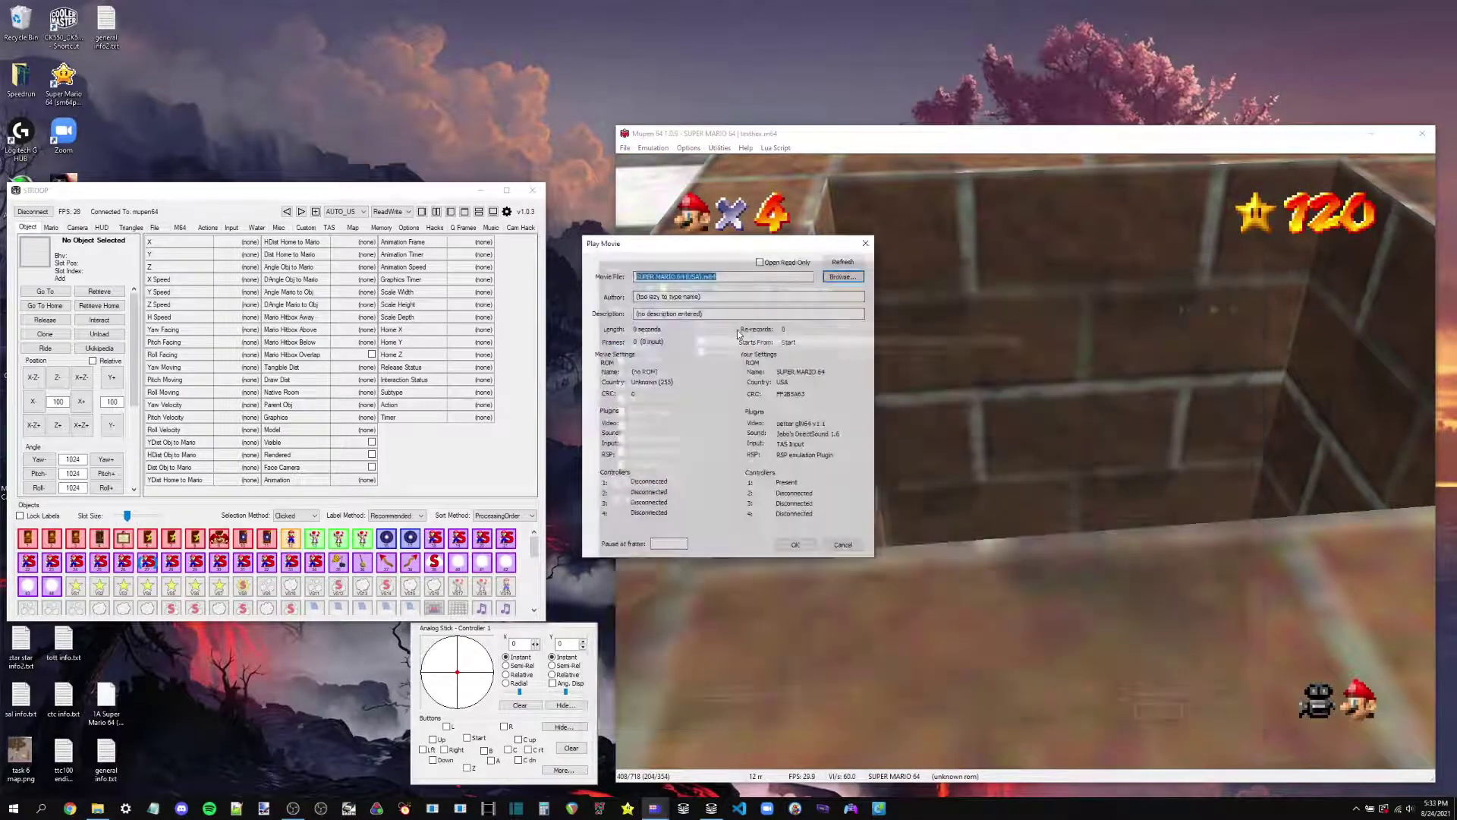
click(843, 277)
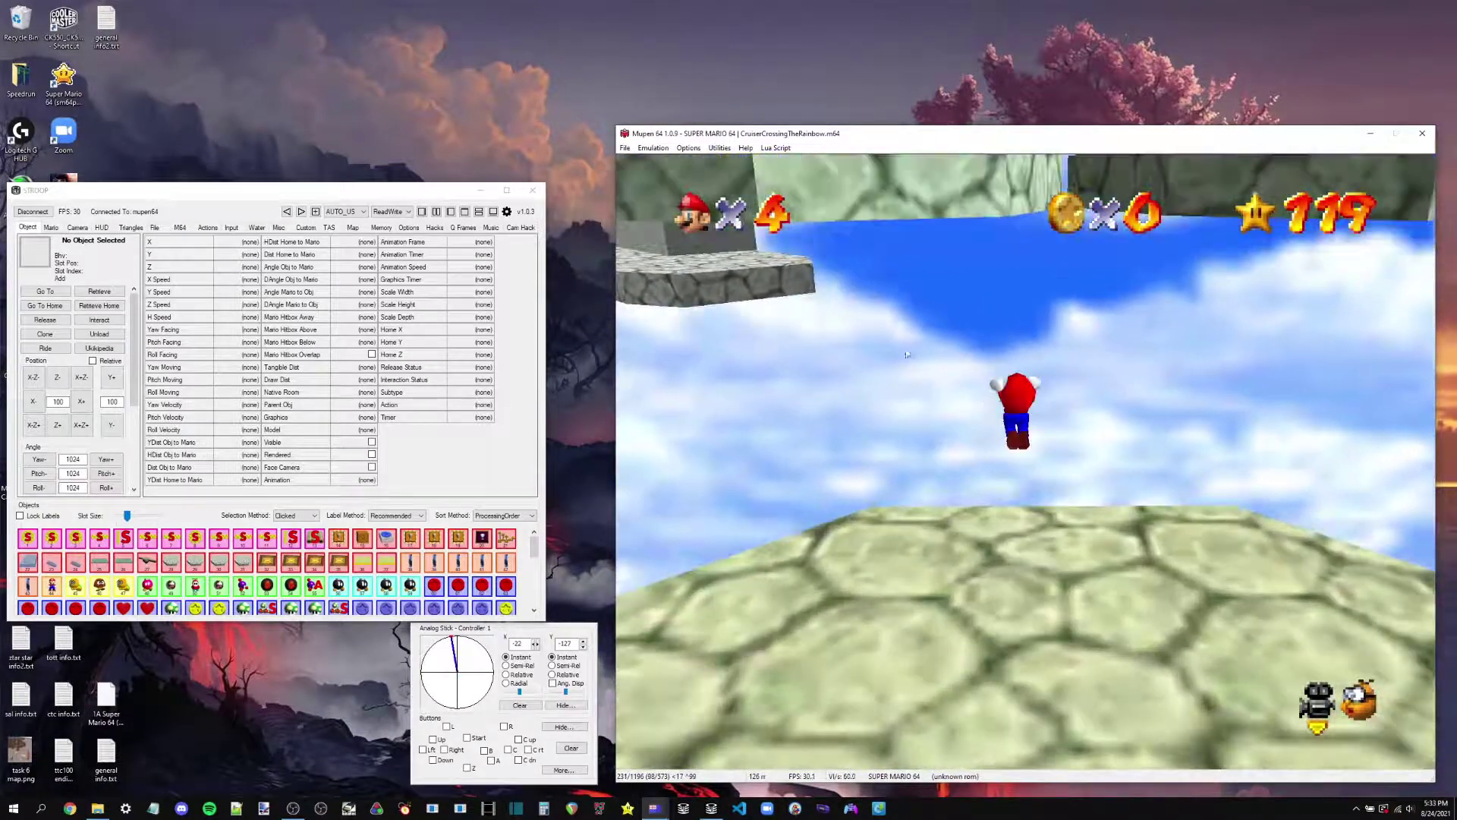
- Reload testhex.m64 and play it to the Rainbow Ride star select screen
key(ctrl+shift+p)
click(841, 277)
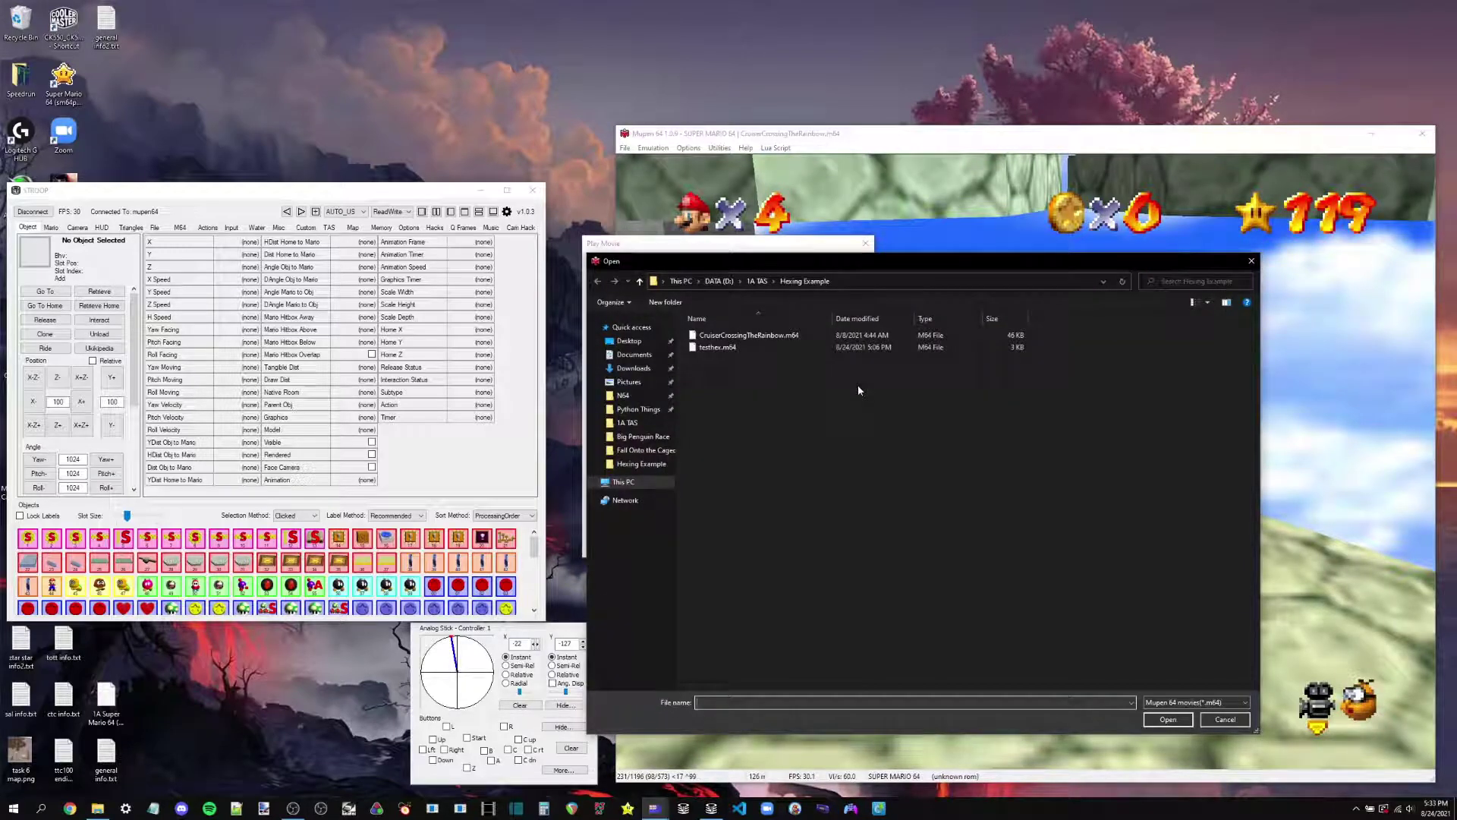
click(742, 350)
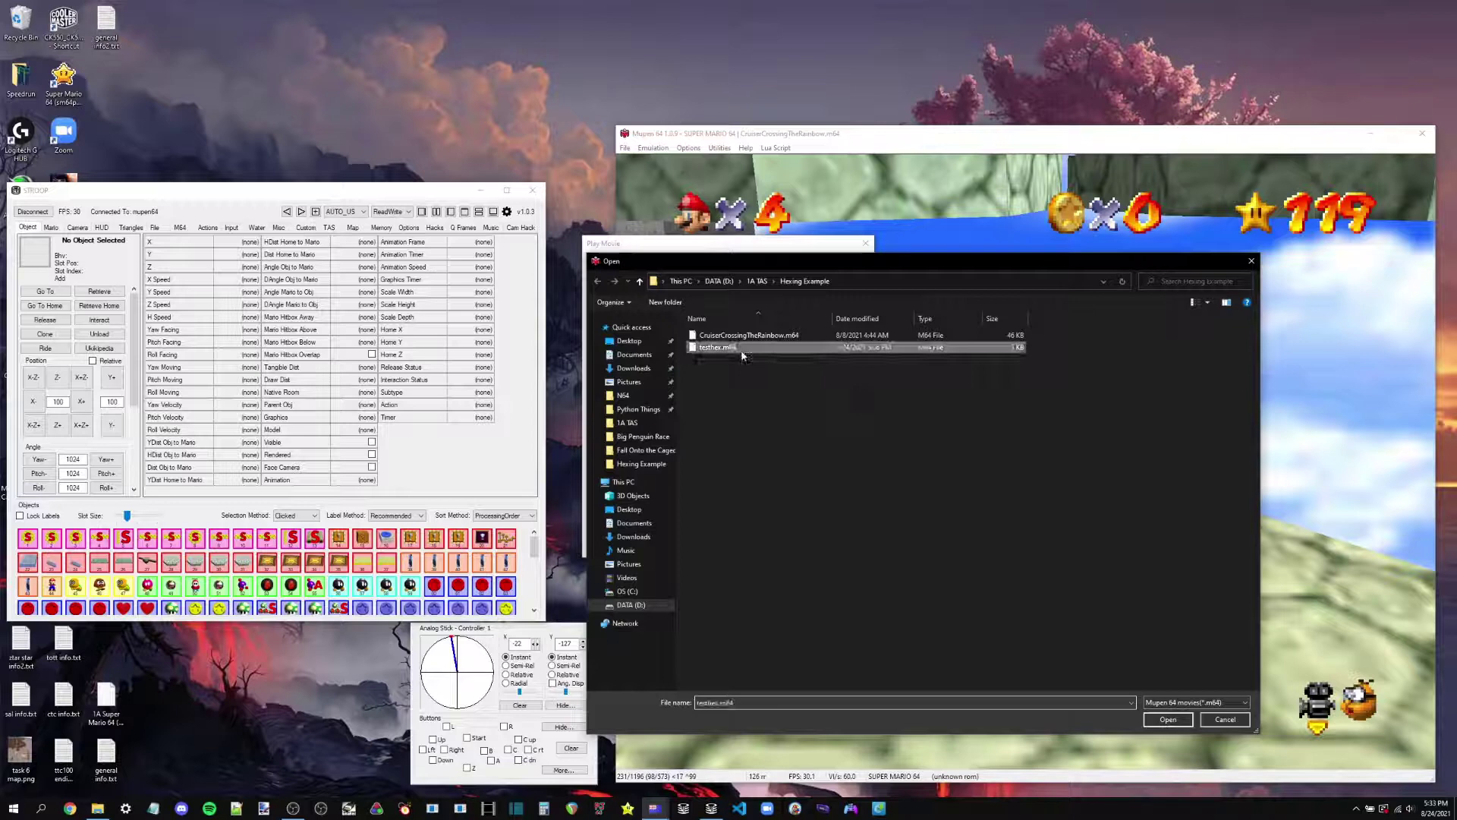
double_click(741, 349)
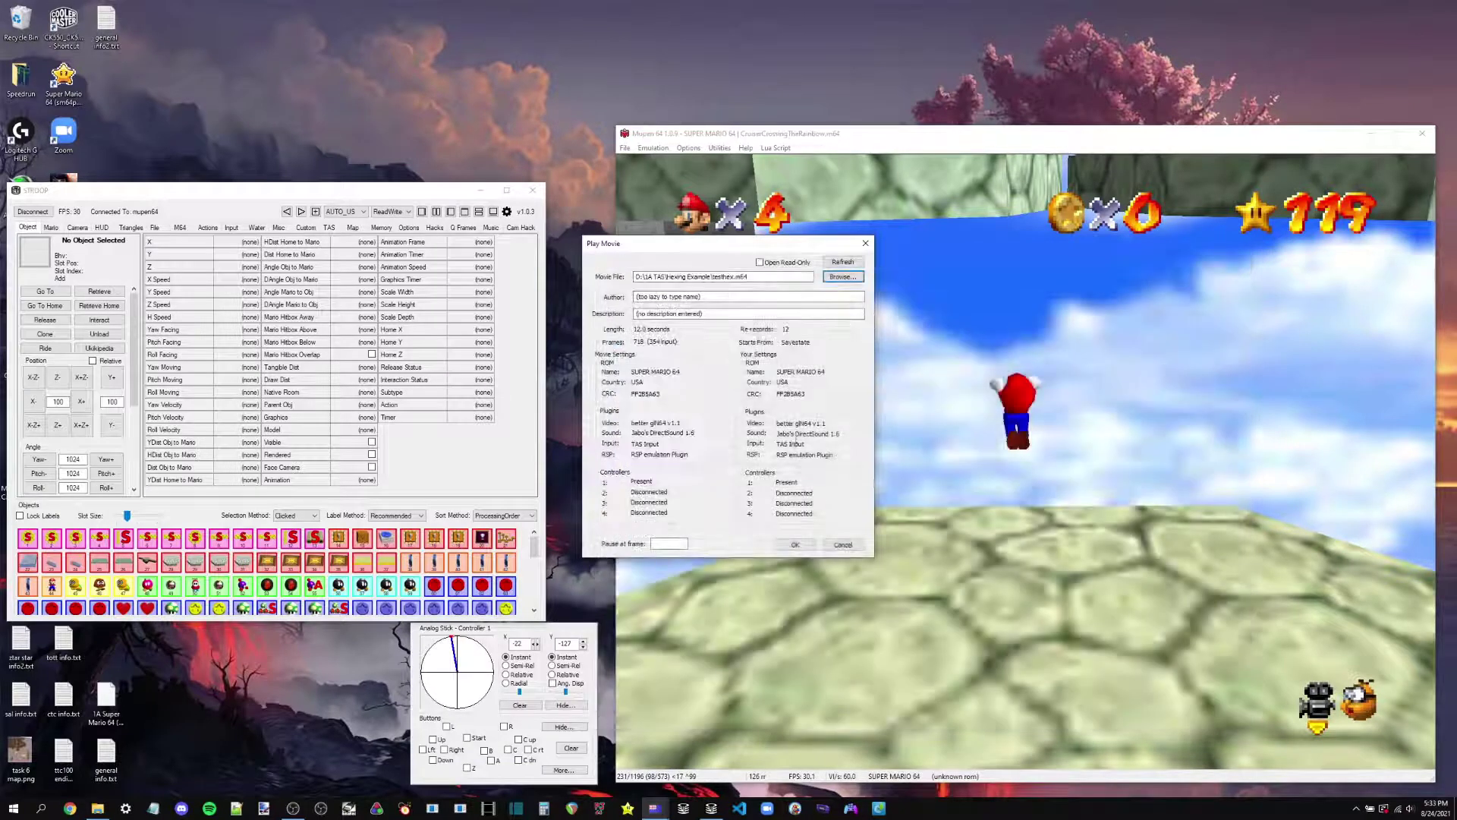
click(809, 547)
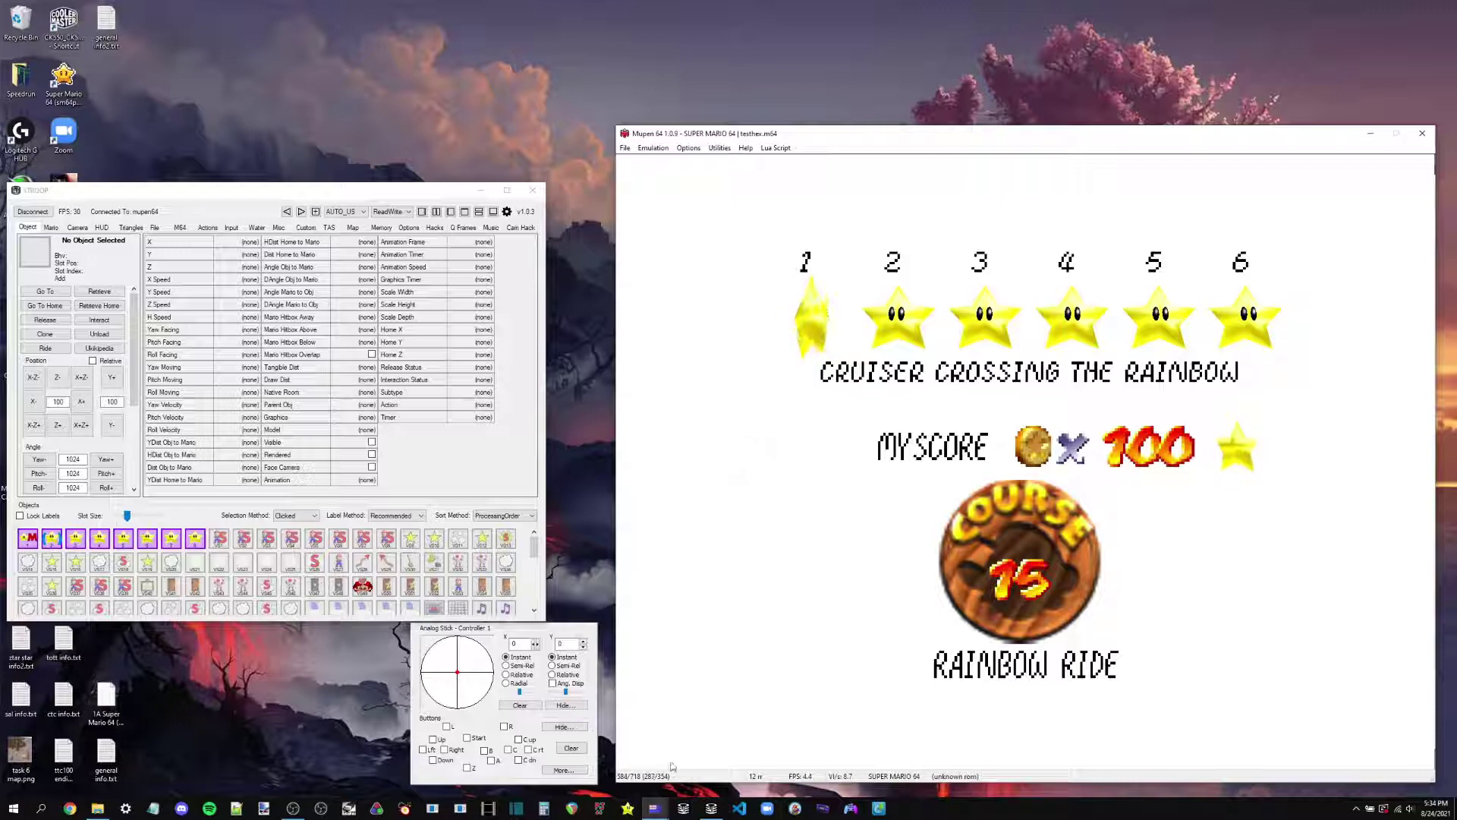
- Switch to Notepad, write down "frame 288", and minimize the note
click(153, 809)
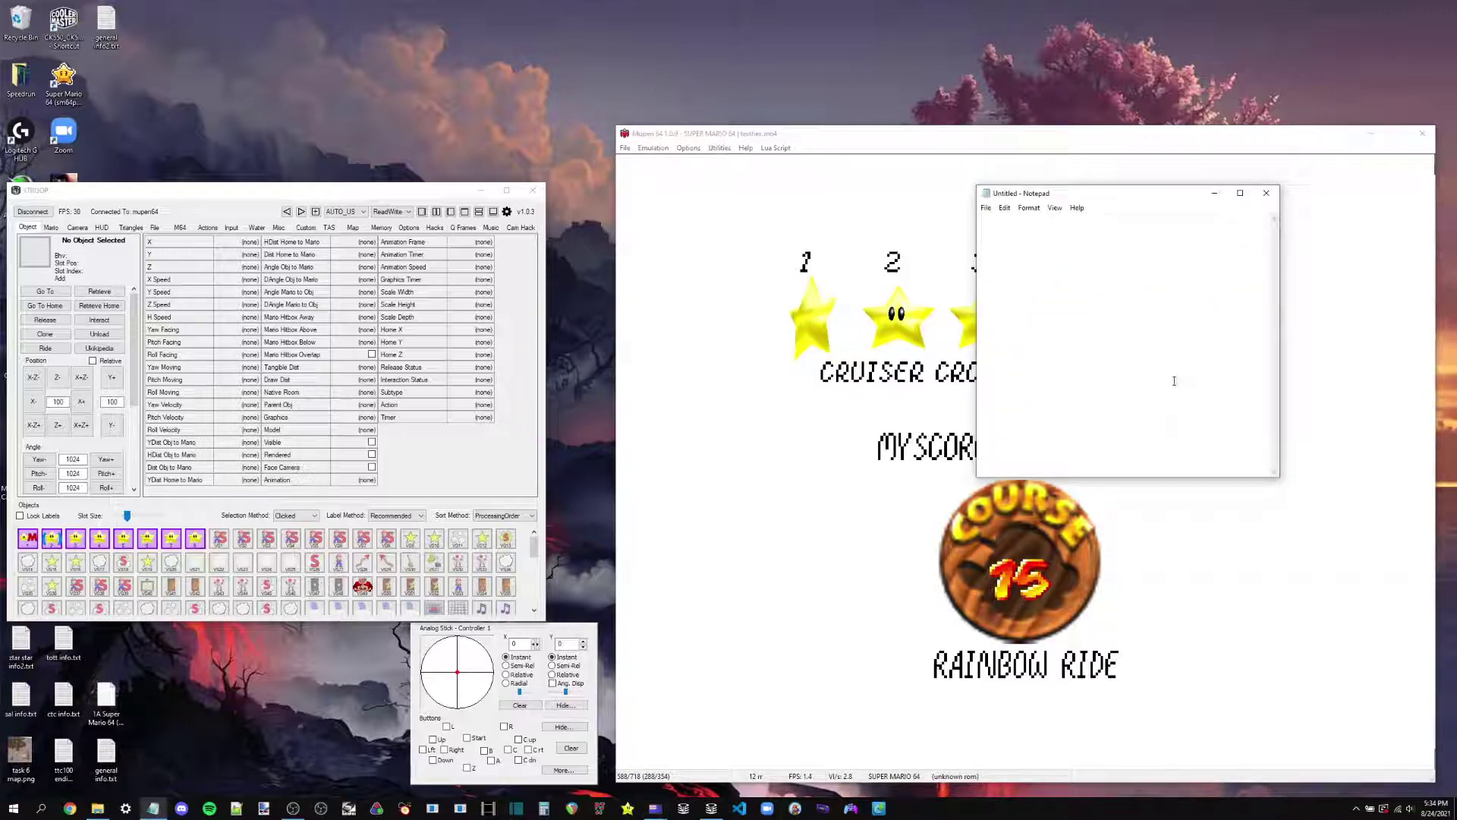
text(franm)
key(BackSpace)
key(BackSpace)
text(me )
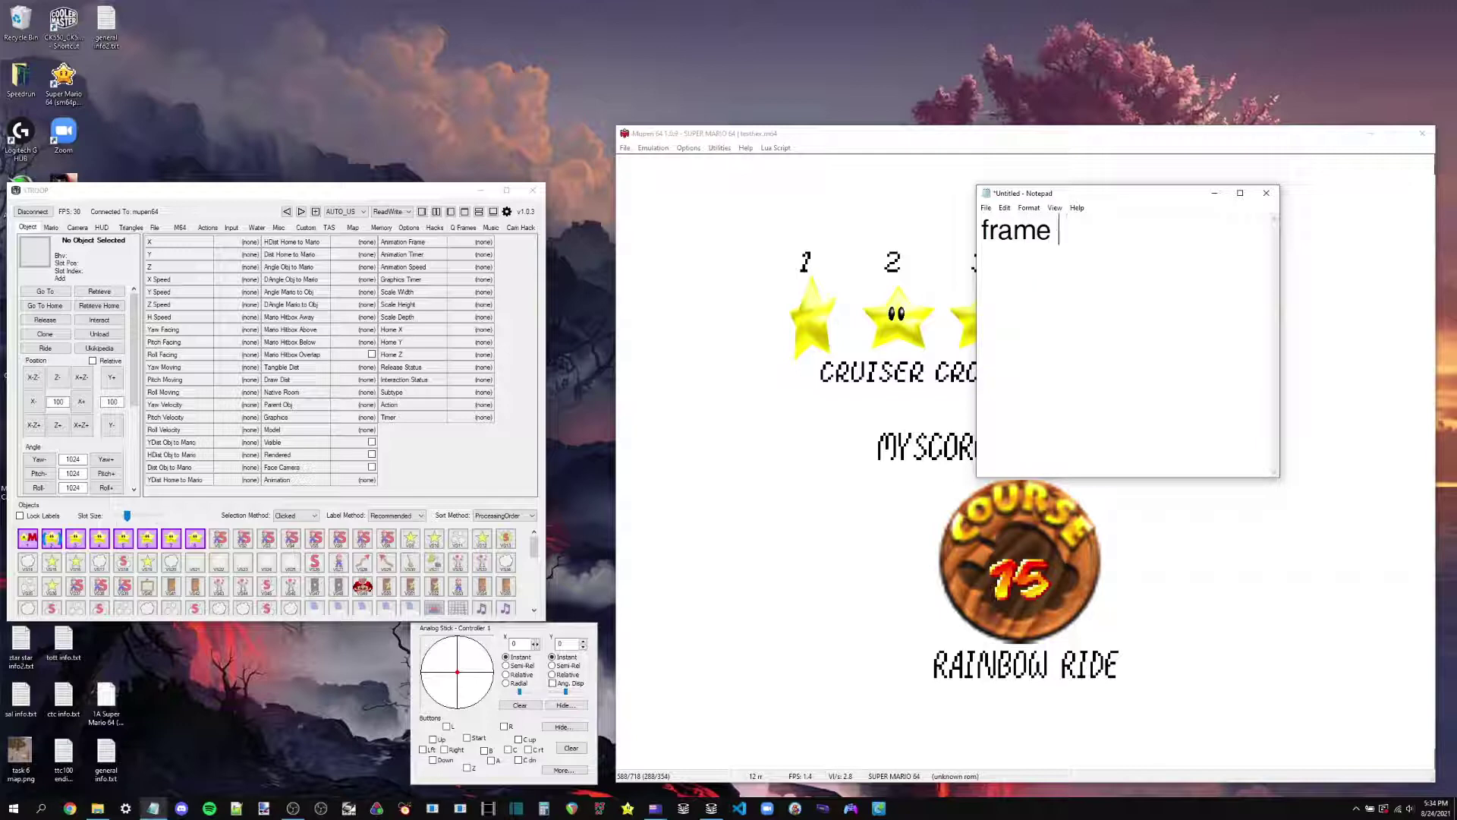
text(288)
click(1214, 193)
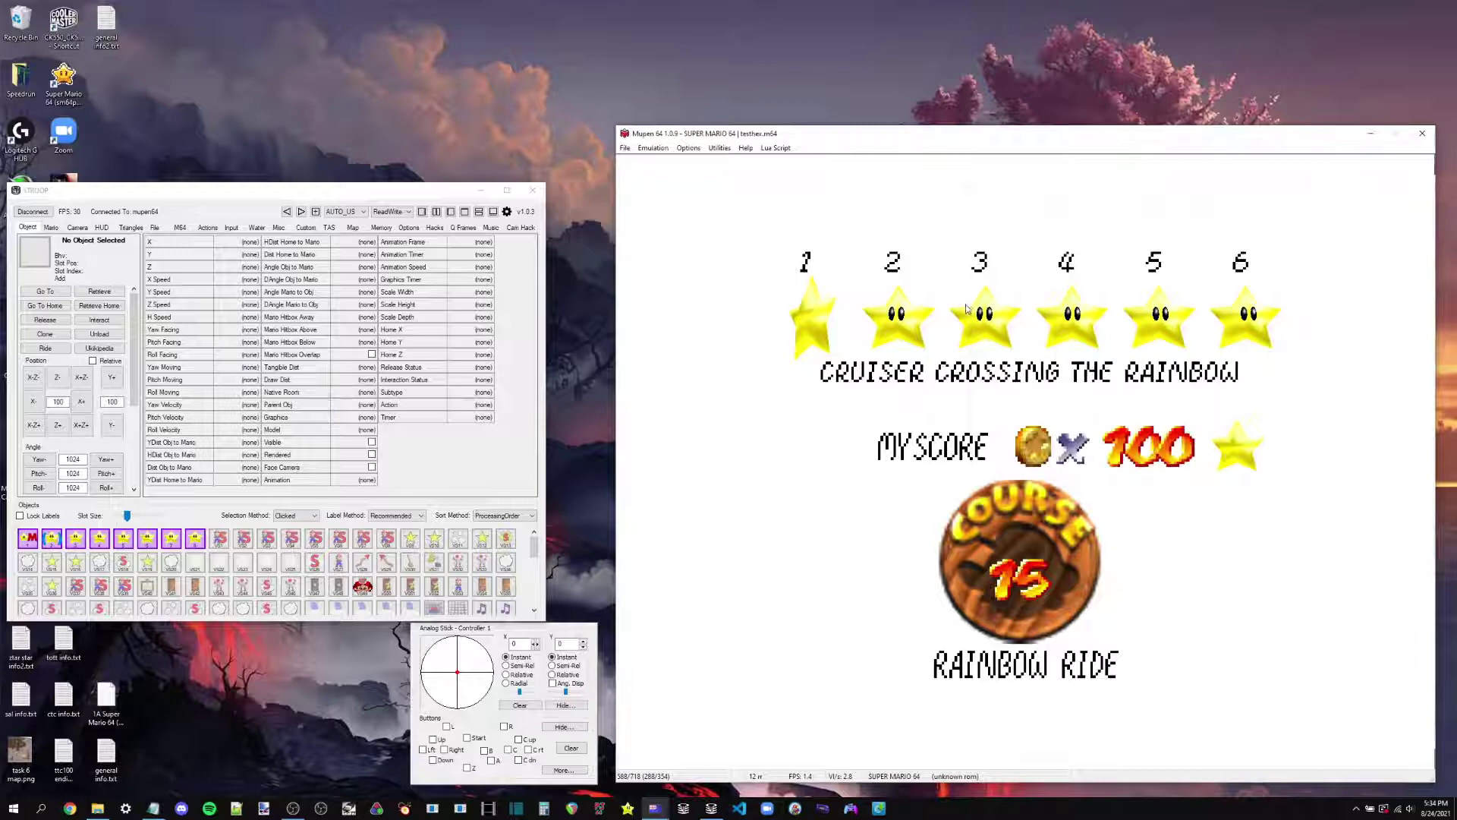
- Stop the current movie and play CruiserCrossingTheRainbow.m64 from its star select screen
key(ctrl+shift+s)
key(ctrl+shift+p)
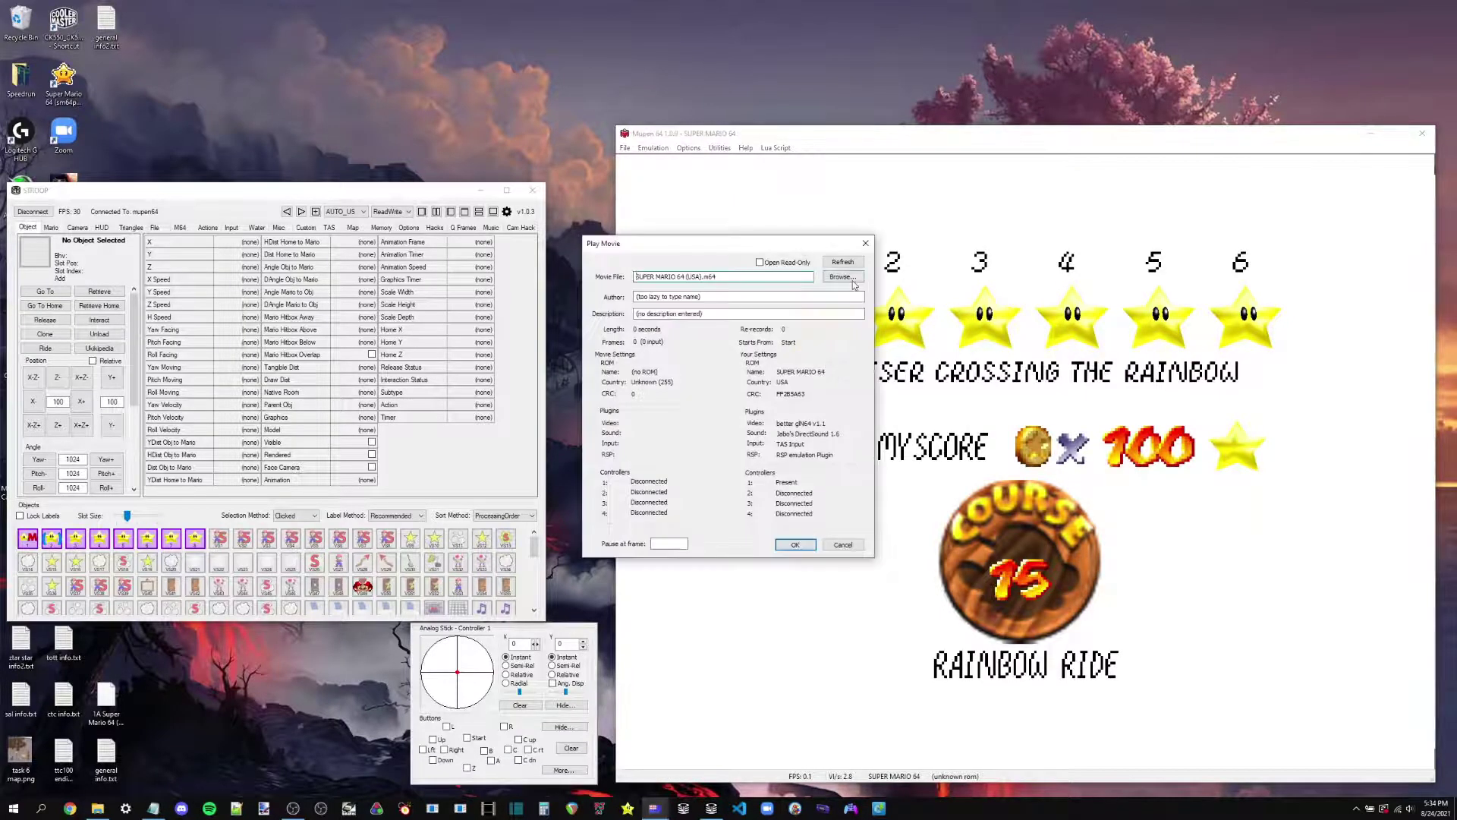
click(852, 282)
double_click(729, 330)
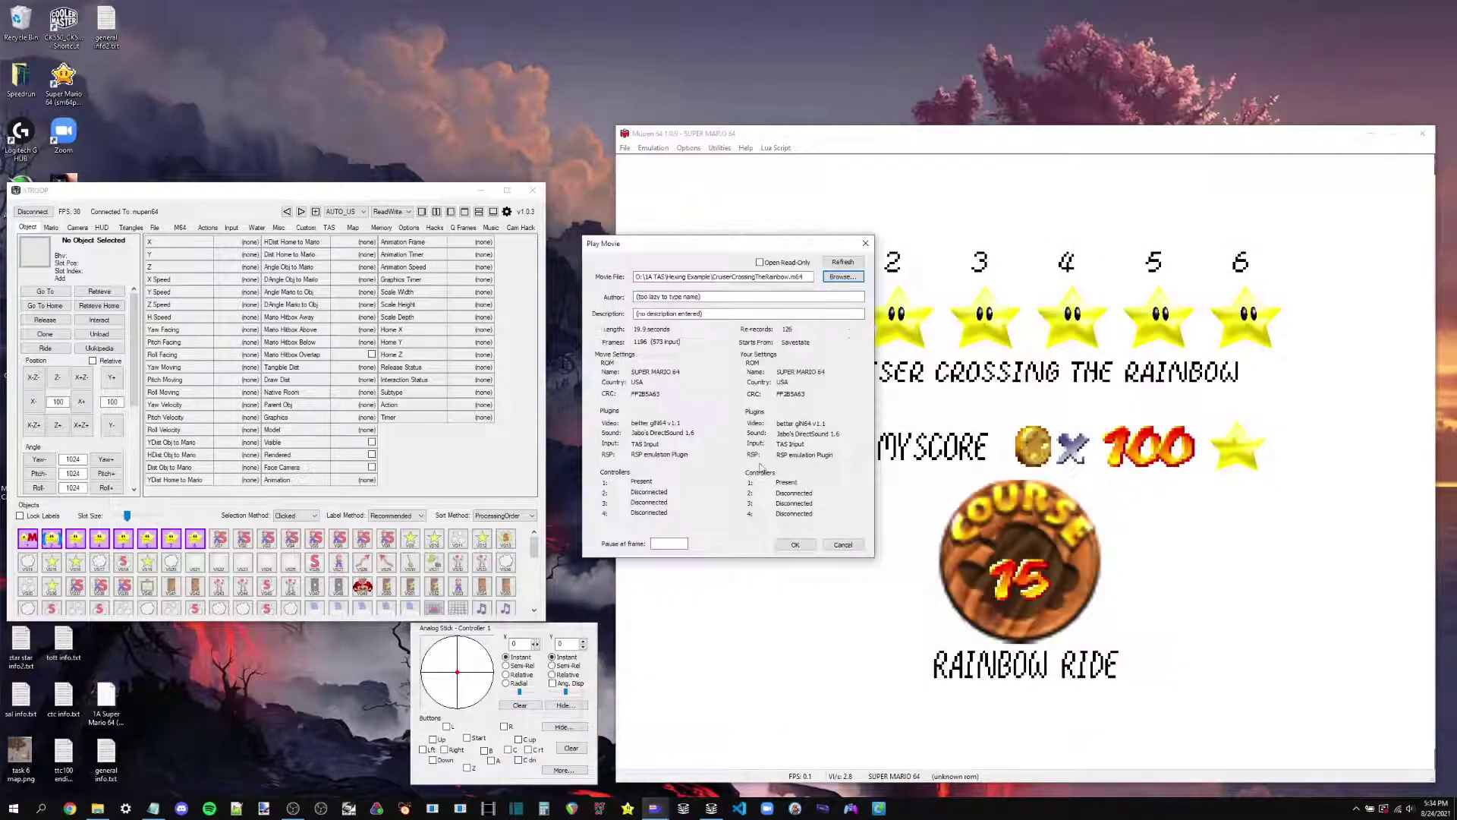
click(795, 546)
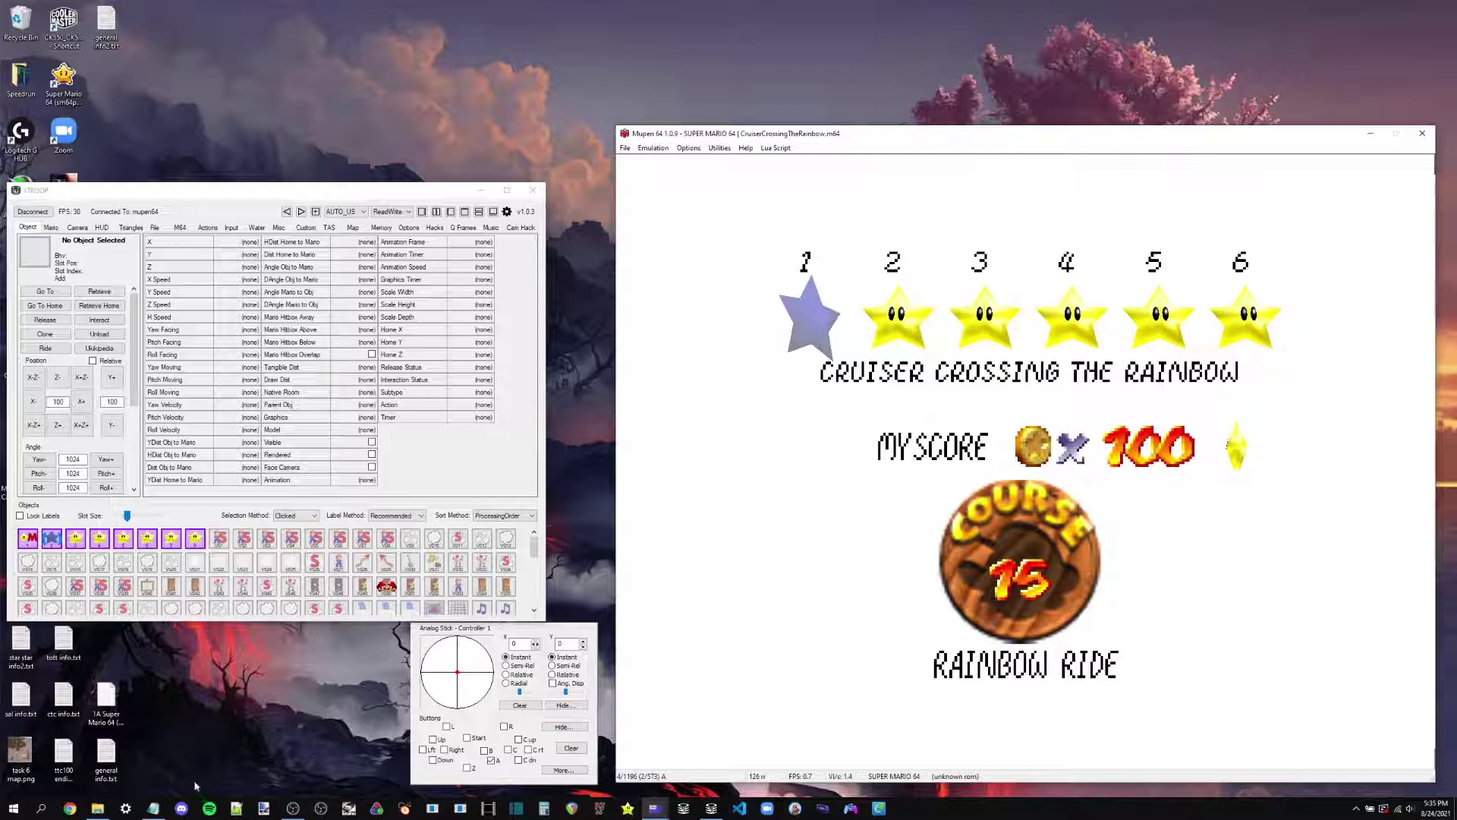
- Add "frame 2" to the Notepad note below a blank line, and minimize the note
click(155, 810)
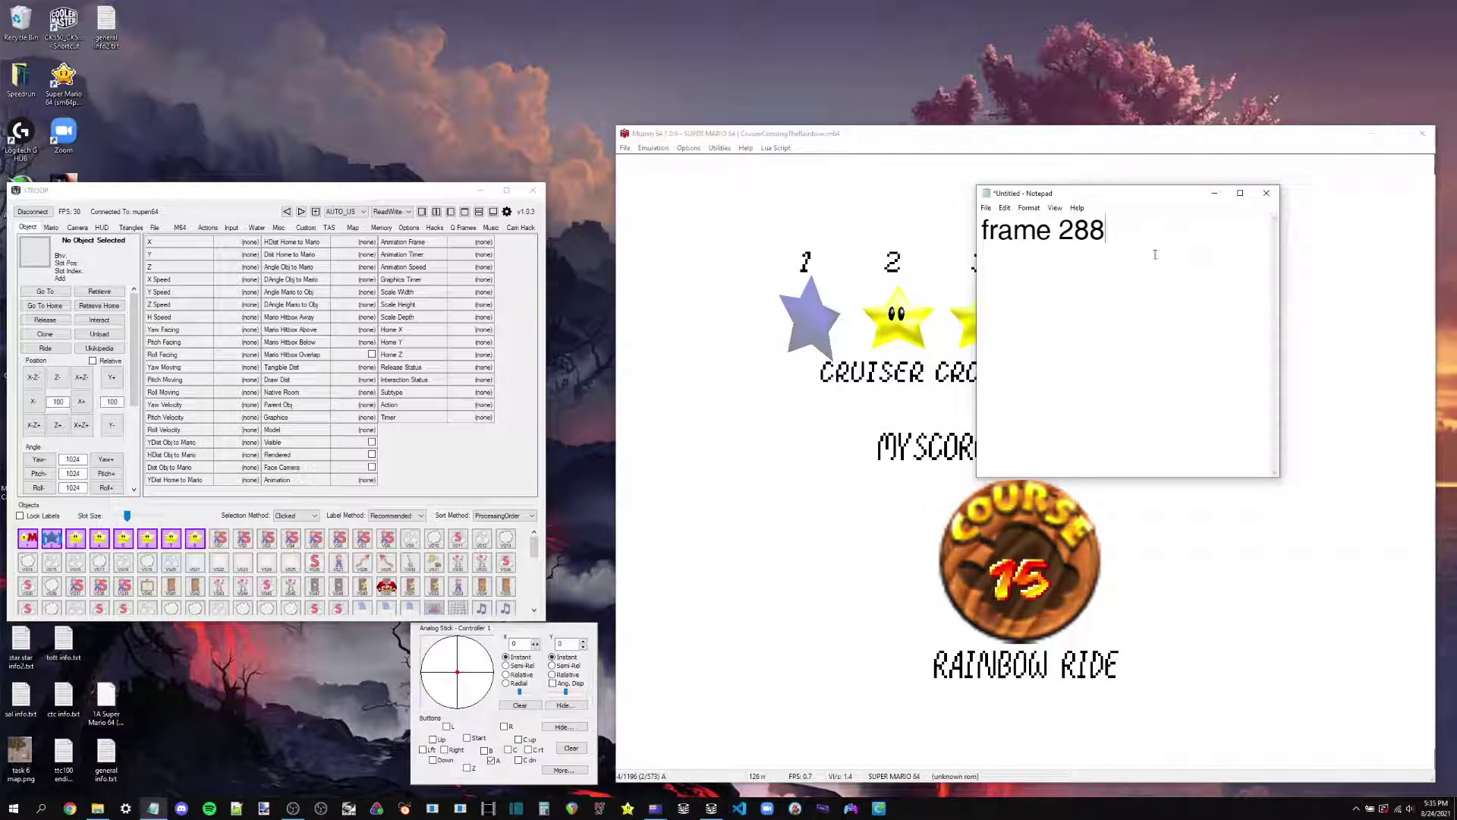
key(Return)
key(Return)
text(frame 2)
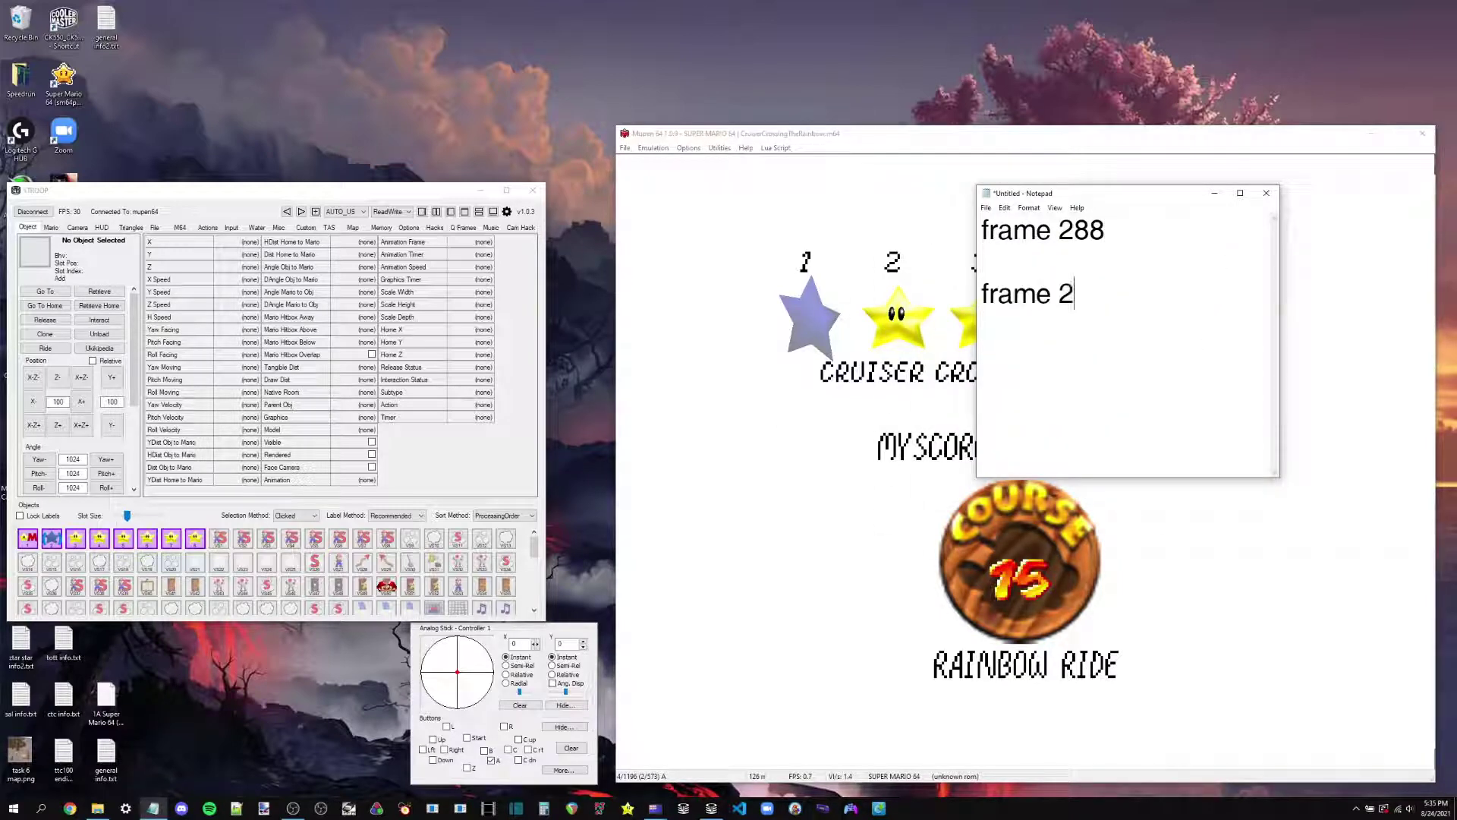
click(1224, 180)
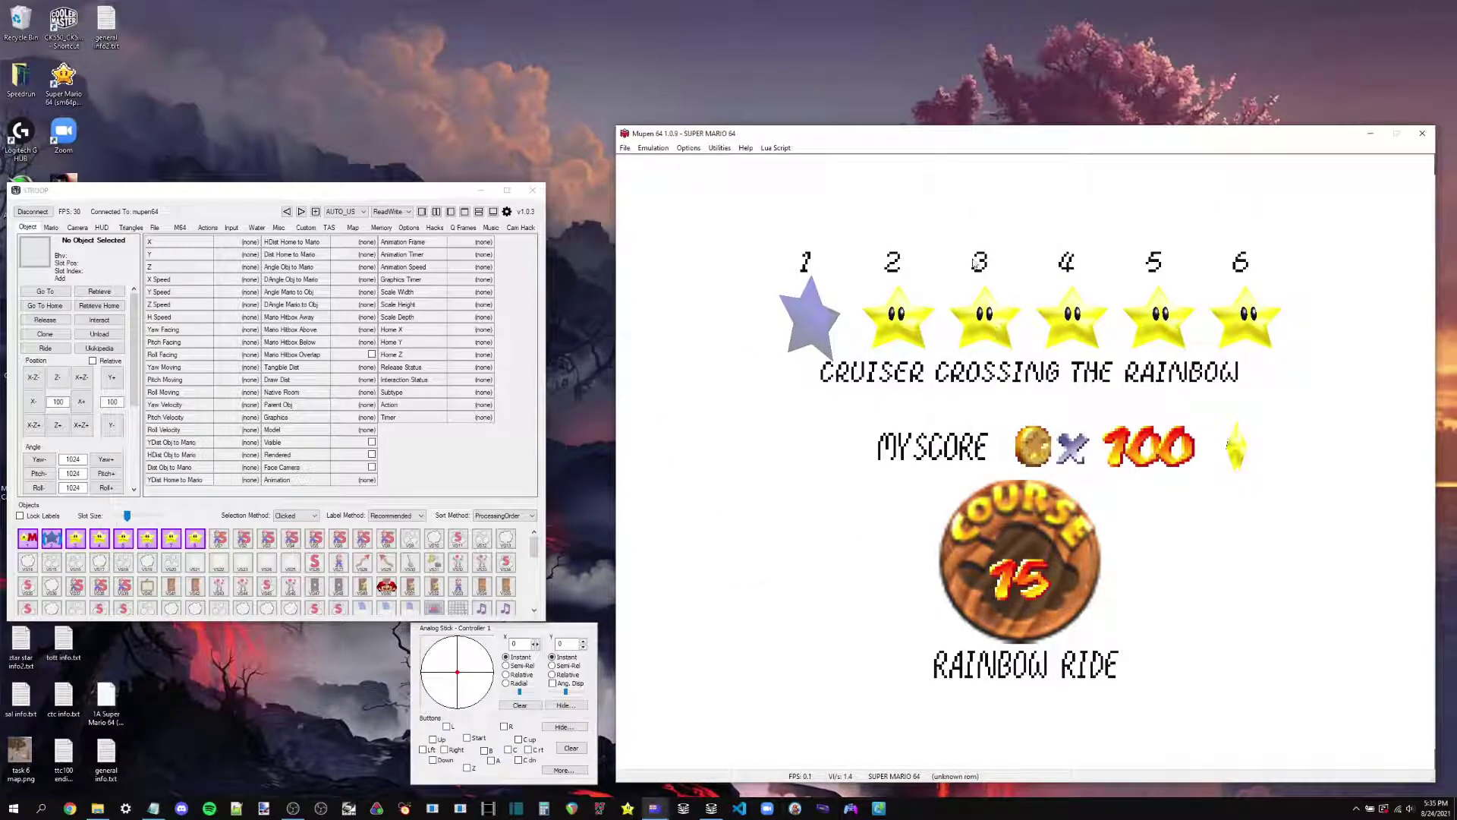
- Switch to STROOP and open CruiserCrossingTheRainbow.m64 in its M64 editor
click(182, 228)
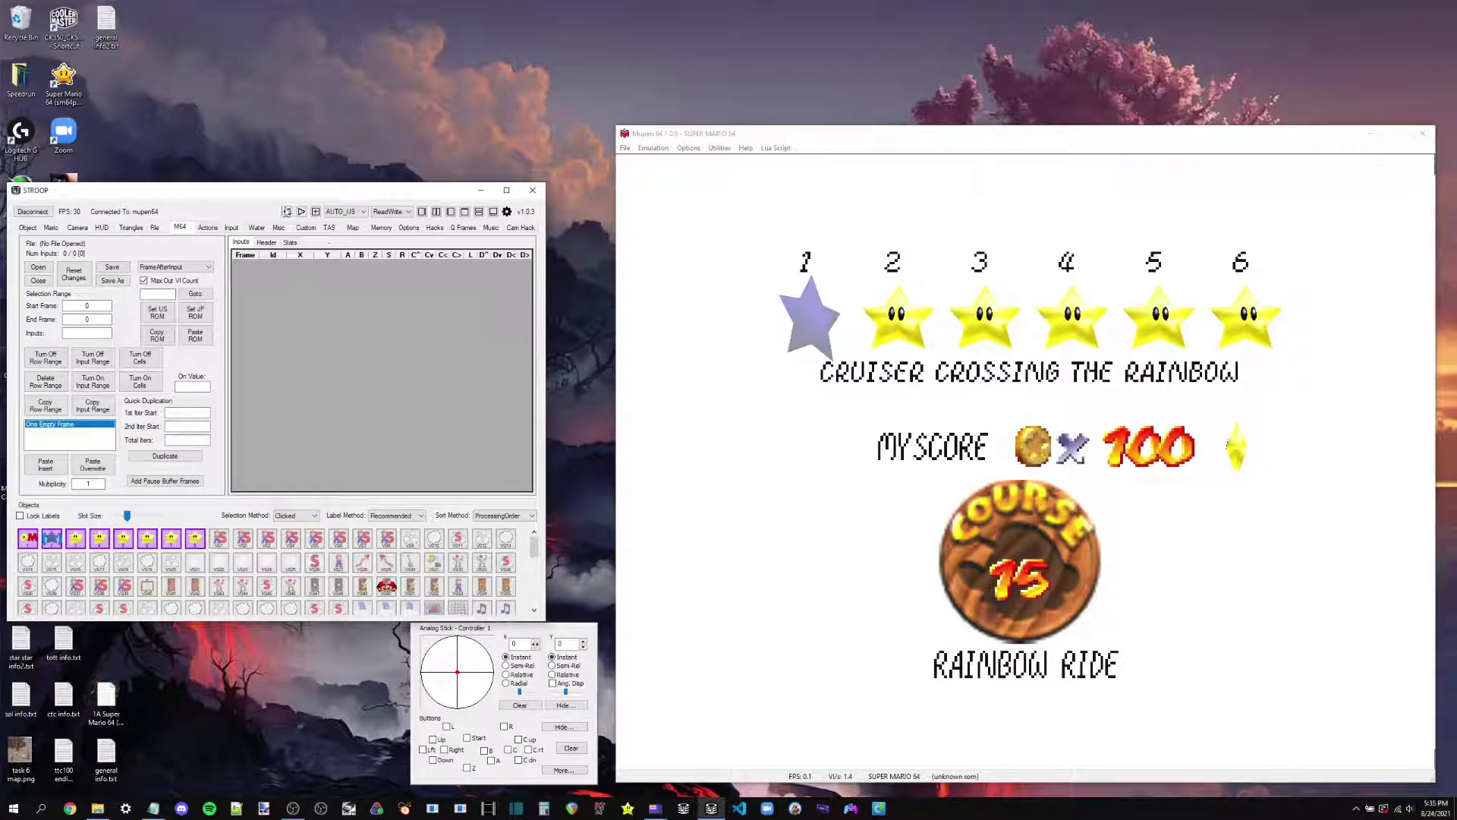
click(316, 212)
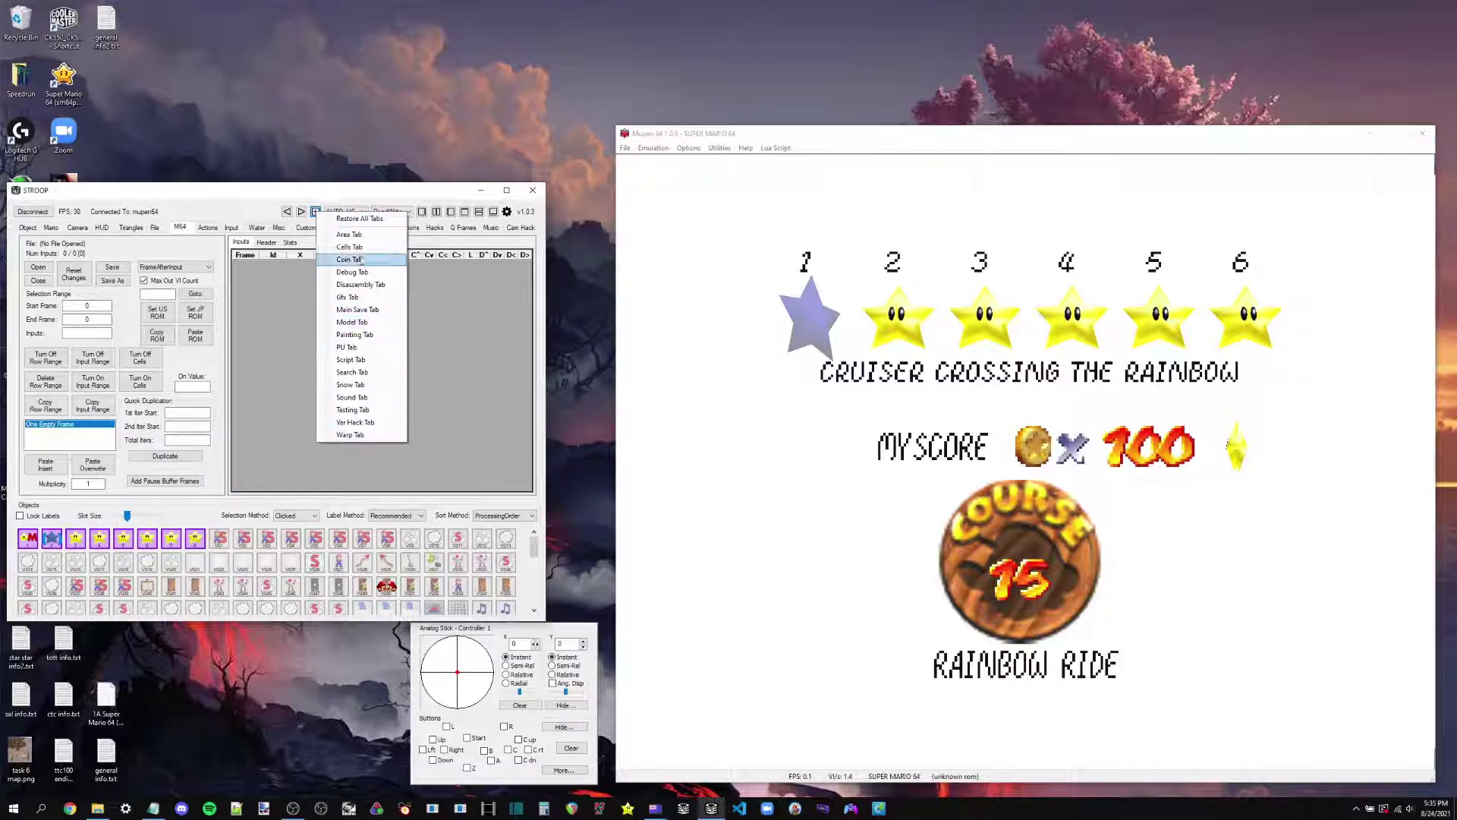
click(476, 359)
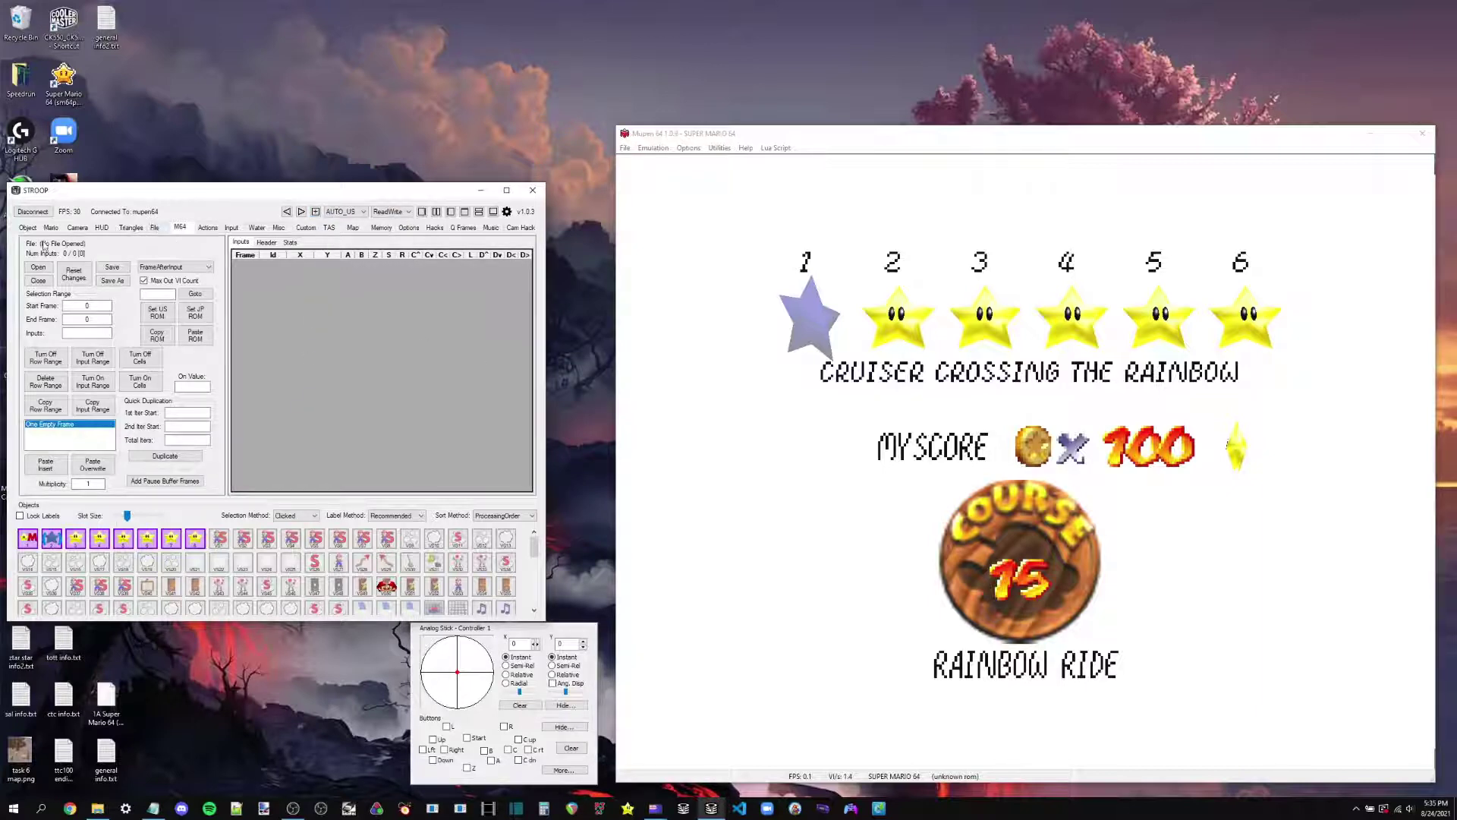
click(50, 268)
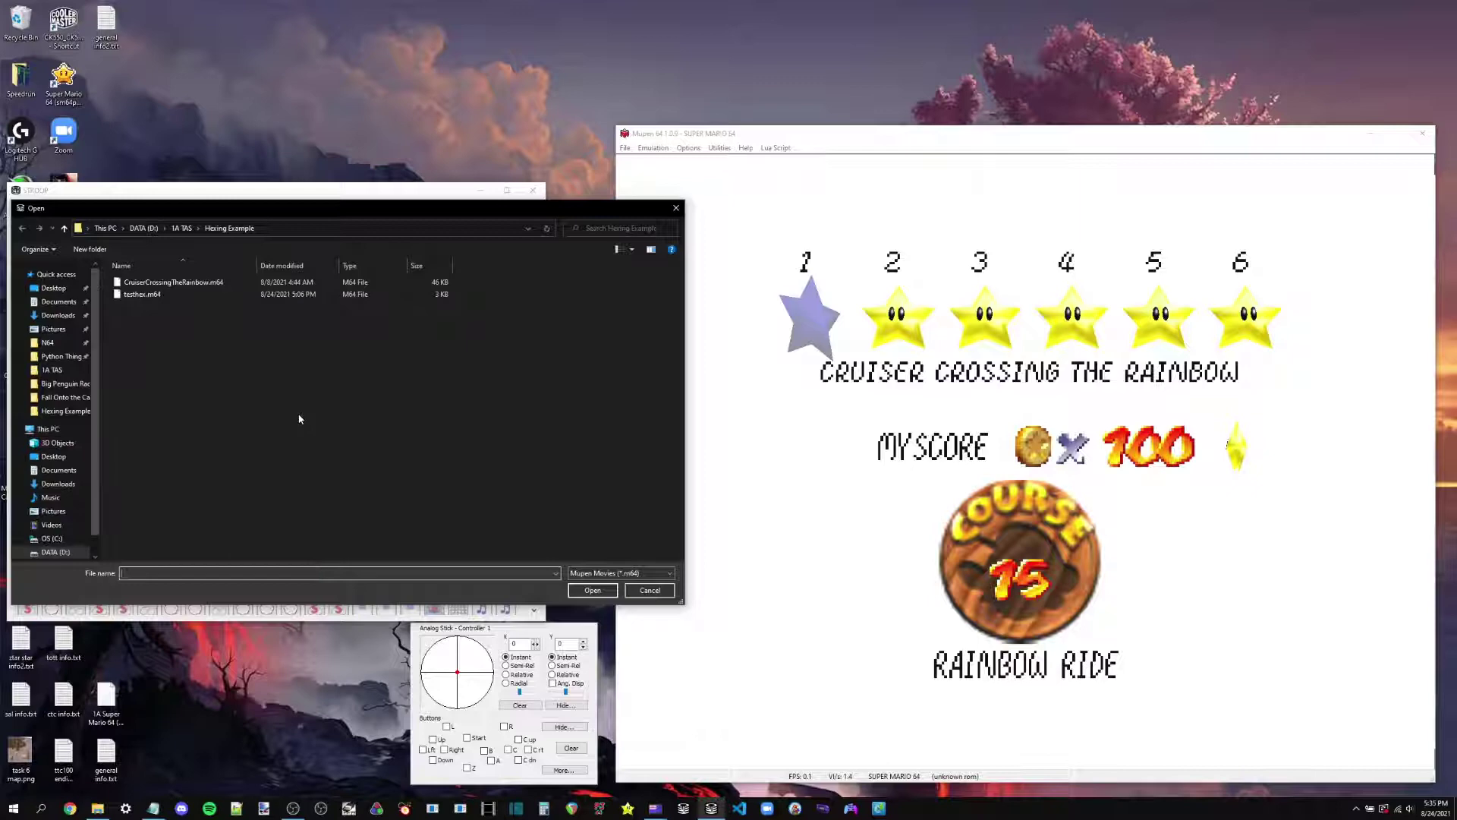
double_click(228, 294)
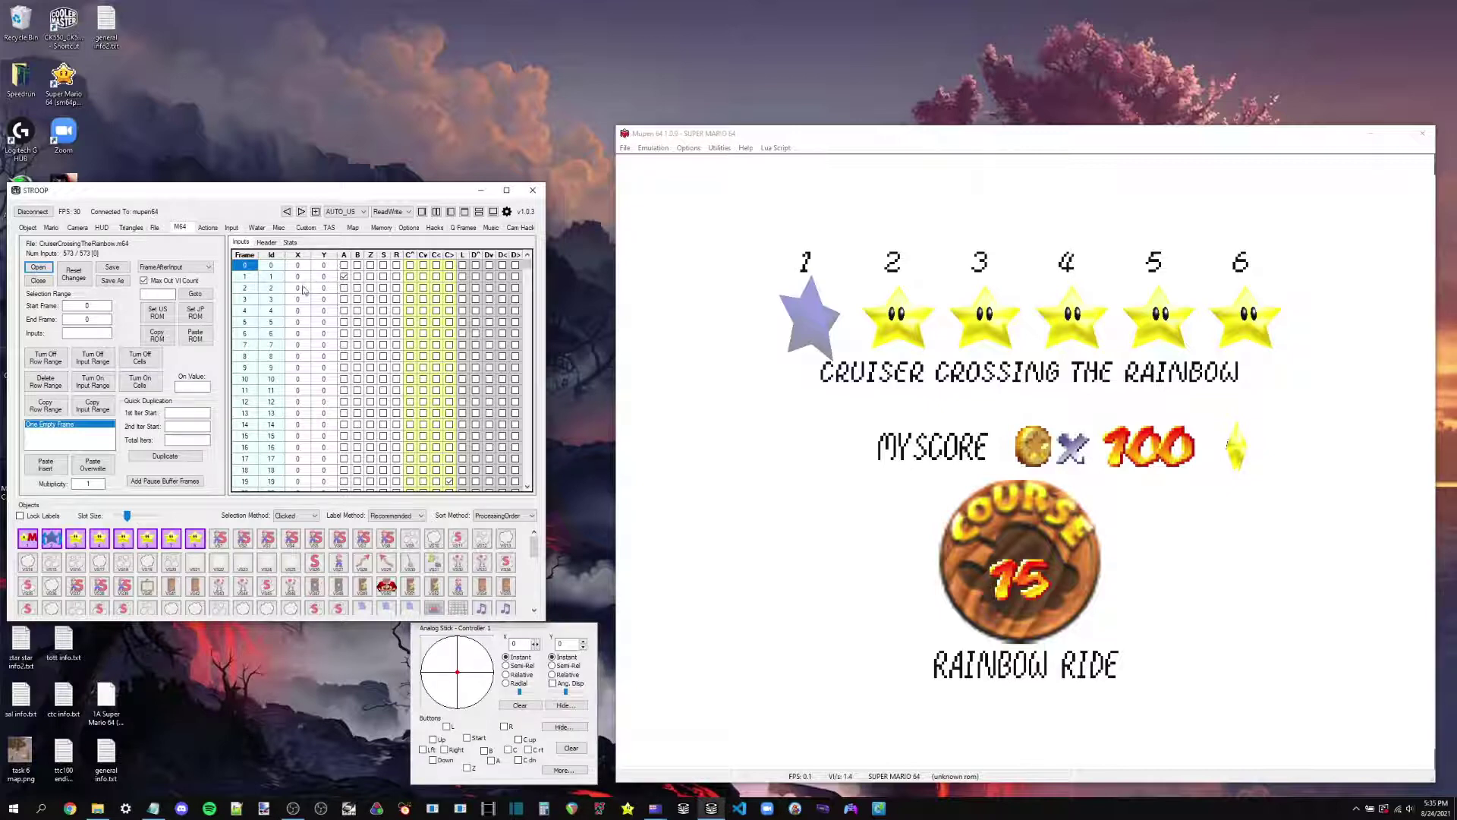
- Check the frame numbers written in the Notepad note and return to STROOP
click(607, 340)
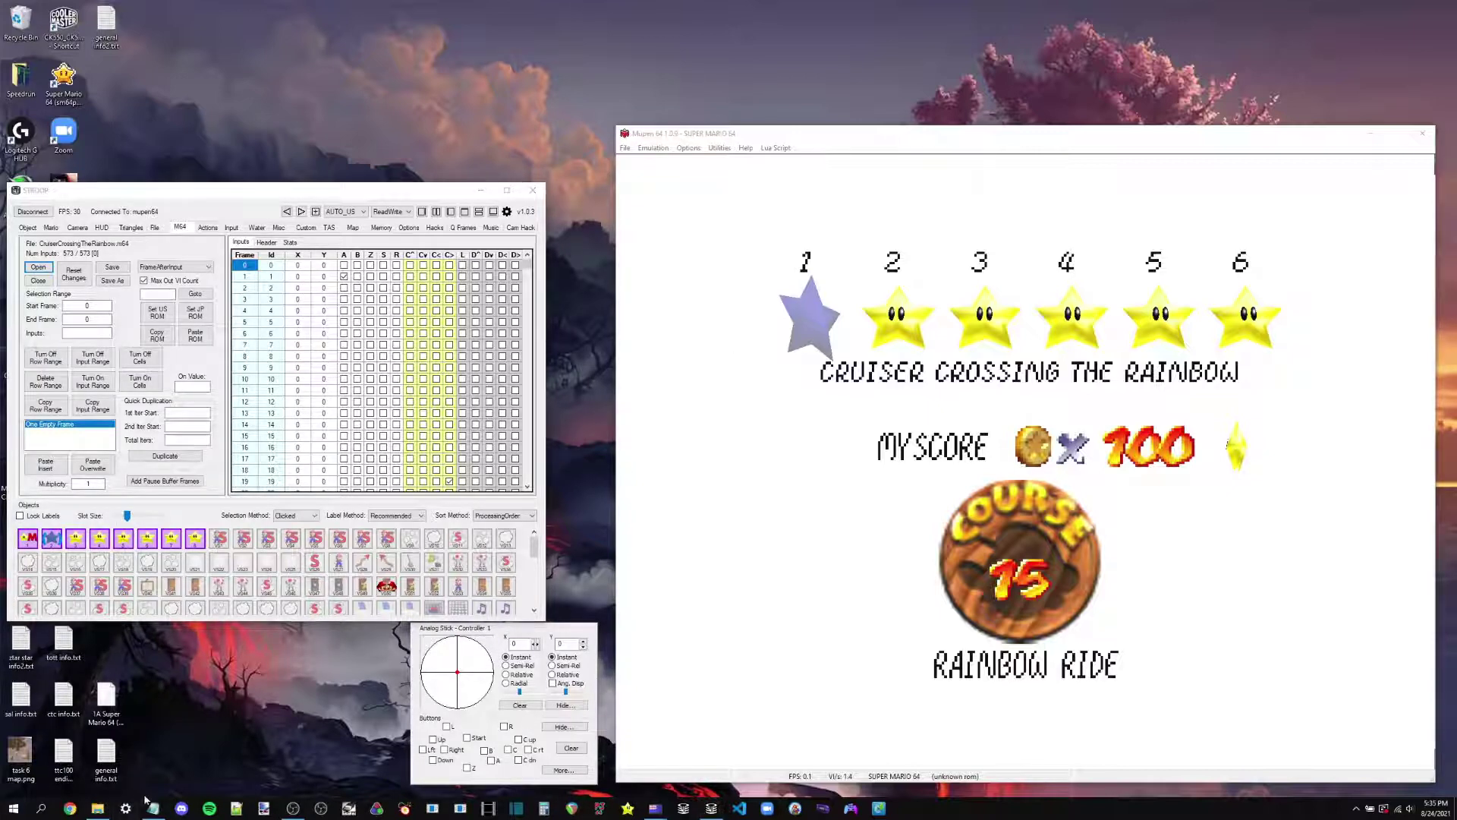
click(544, 808)
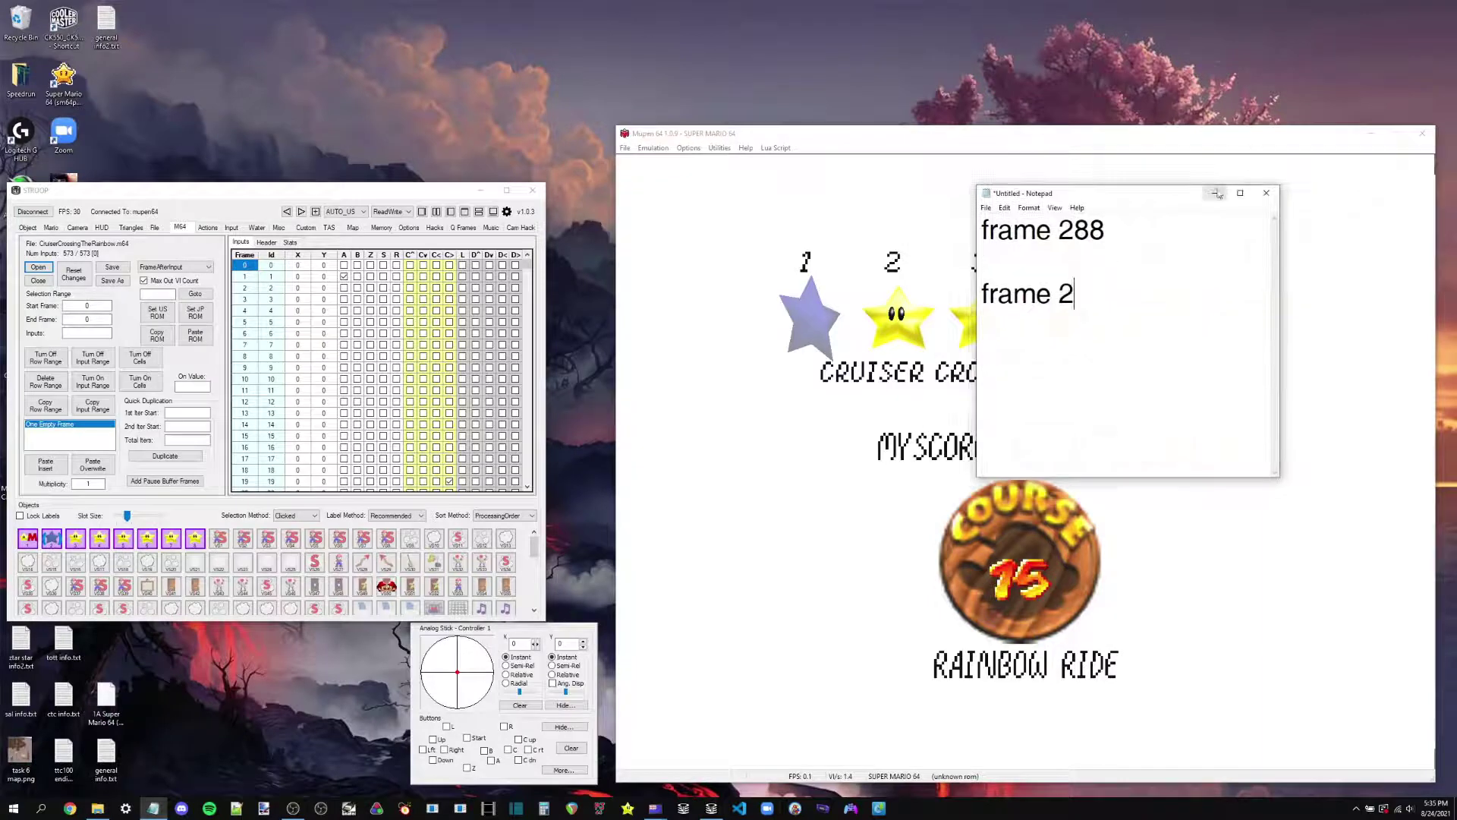
click(432, 185)
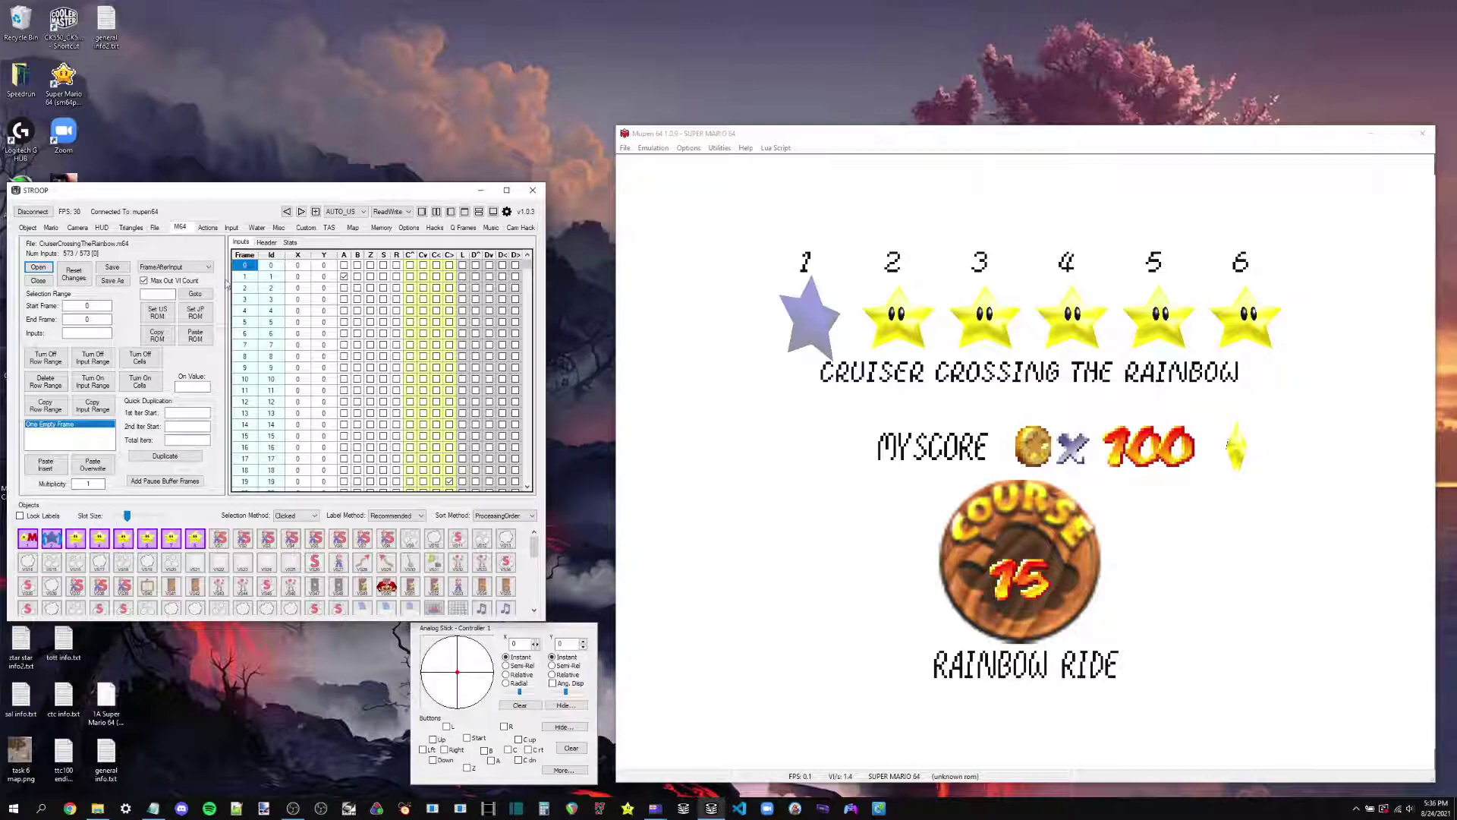
- Set the selection range to frames 1 through 572 and copy that row range from CruiserCrossingTheRainbow.m64
click(258, 278)
drag(258, 278, 529, 280)
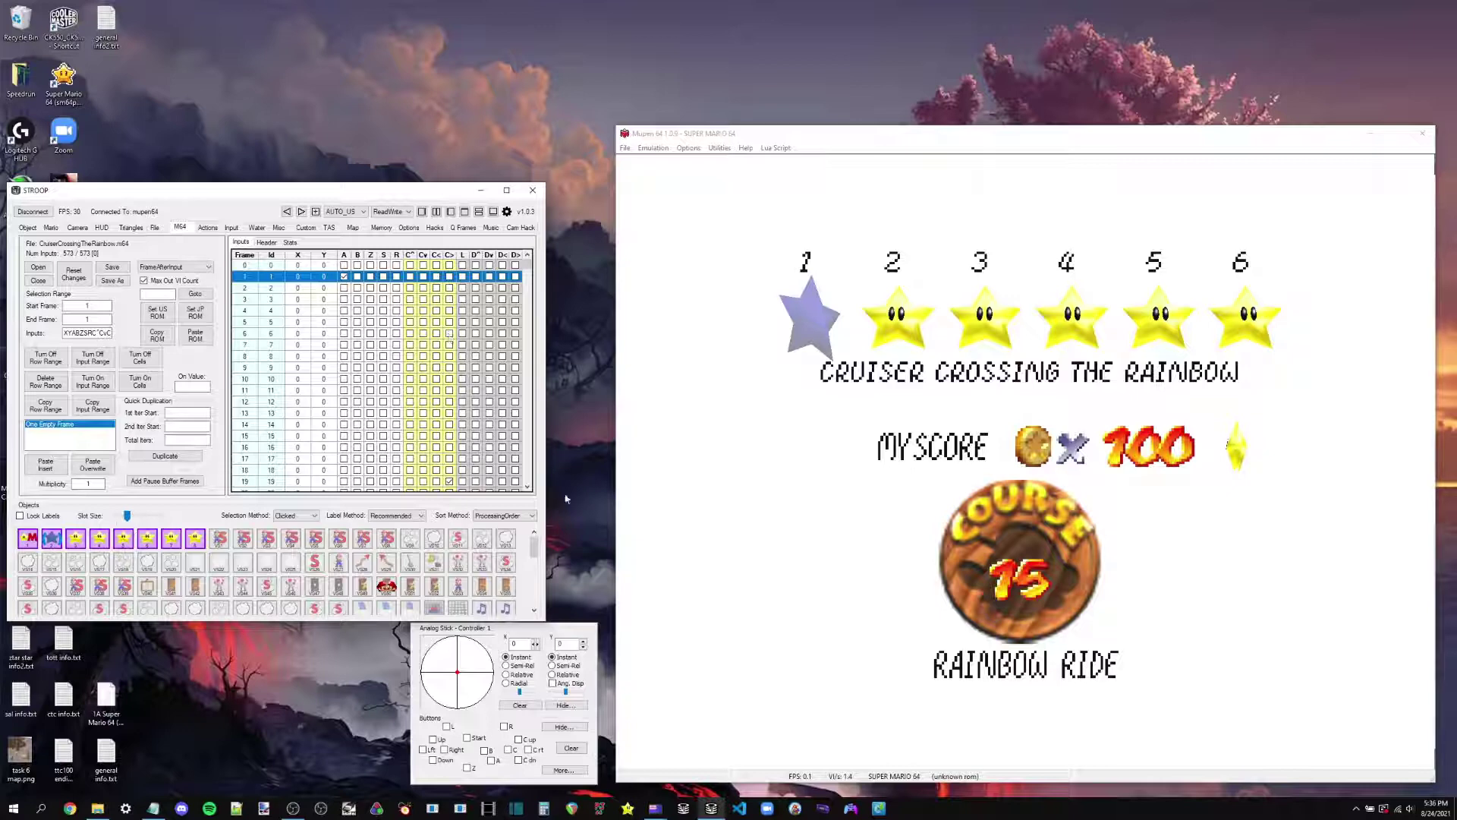
drag(528, 266, 540, 494)
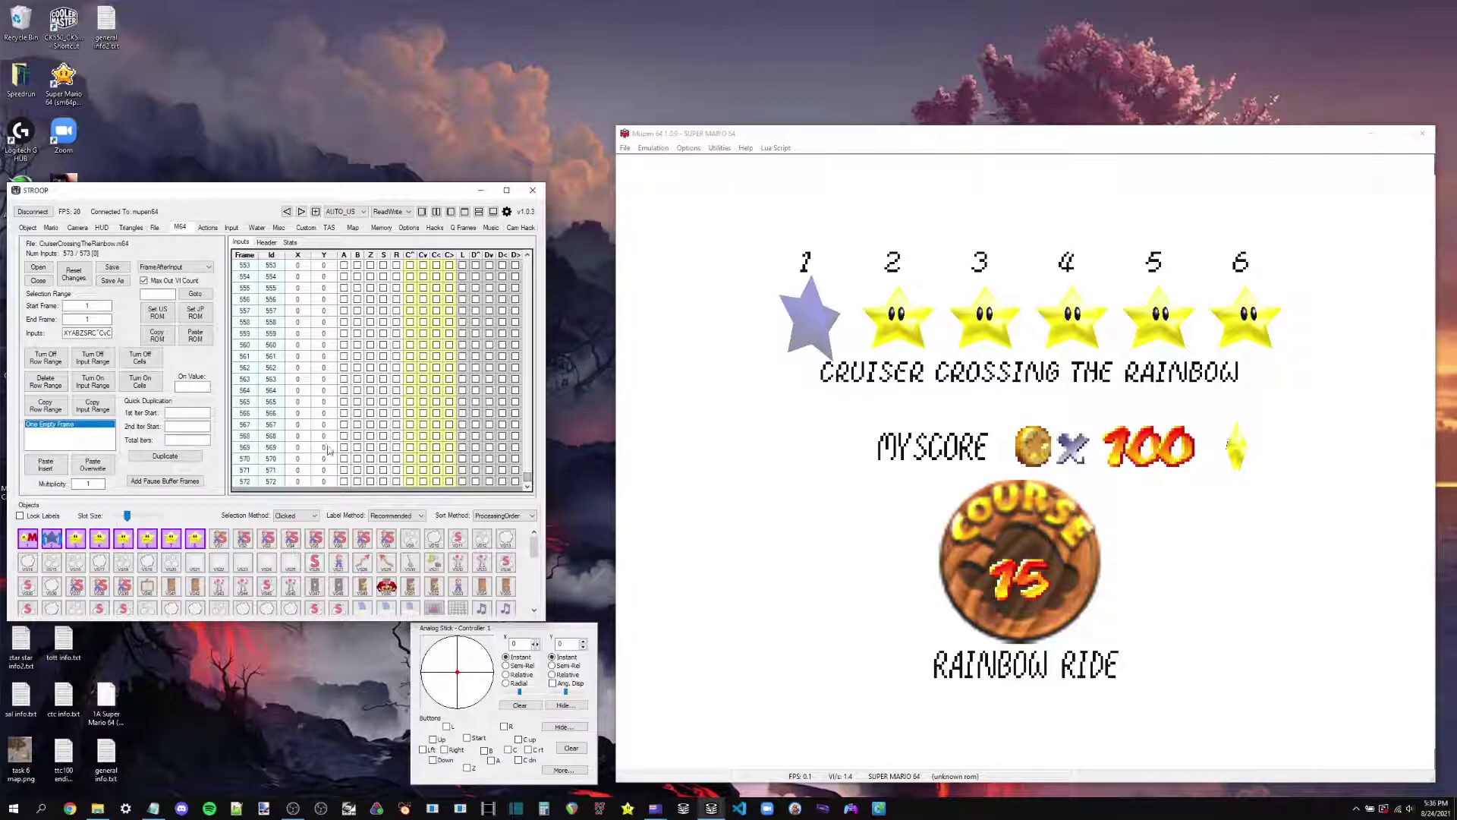
double_click(87, 319)
click(45, 412)
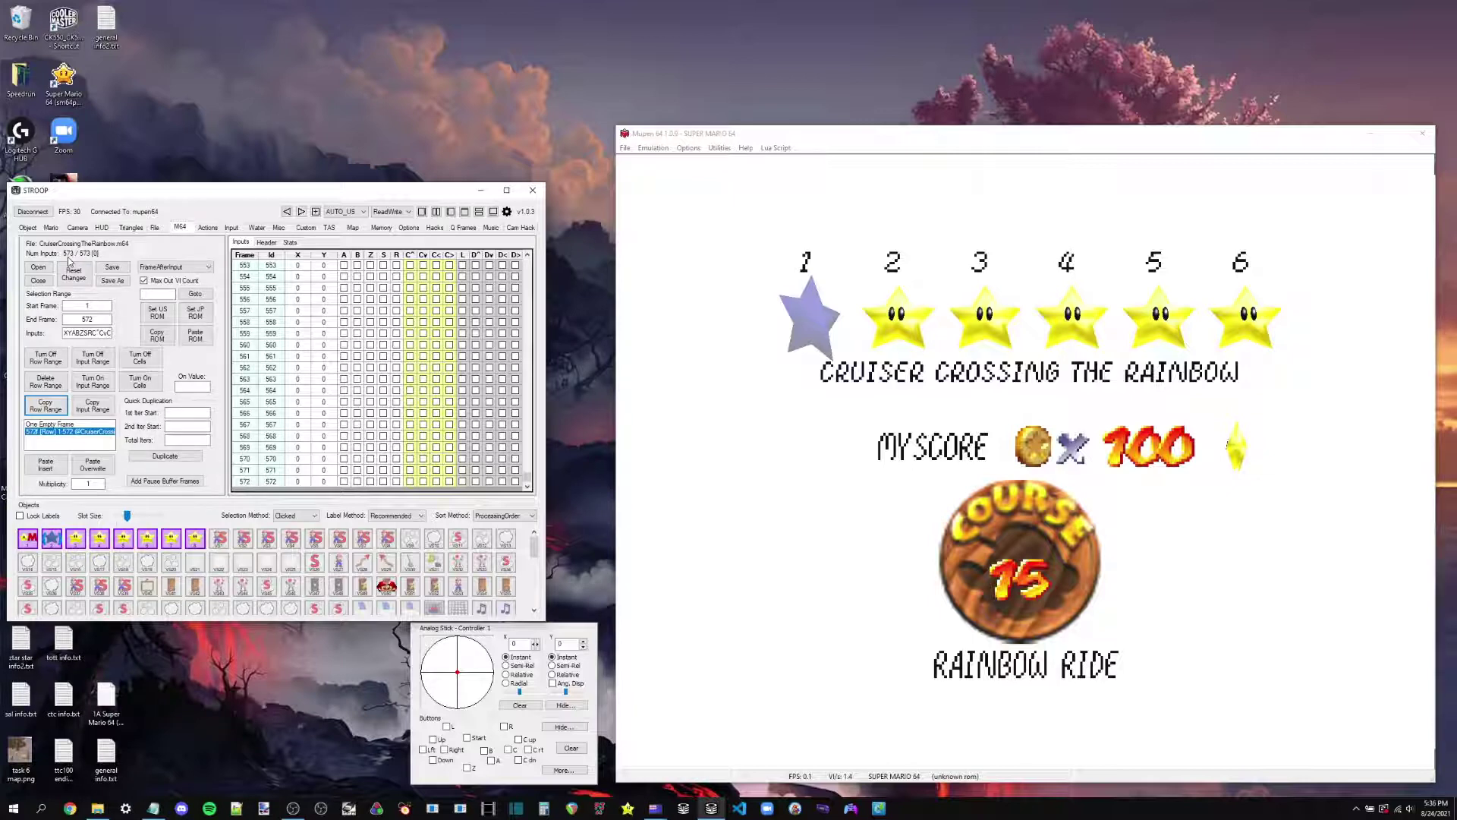
- Open testhex.m64 in the M64 editor and highlight the frame number 288 in the Notepad note
click(38, 266)
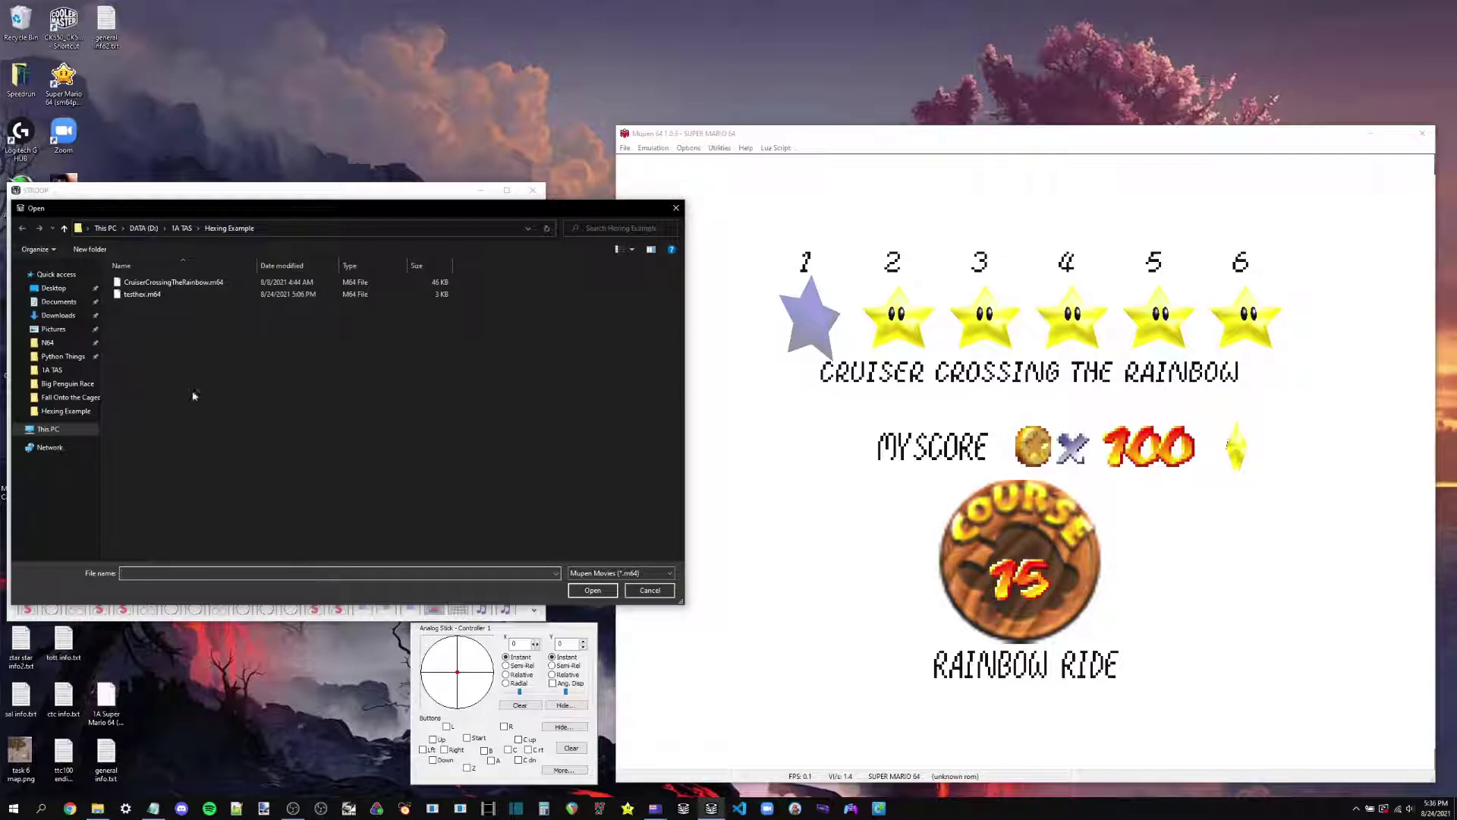
double_click(203, 285)
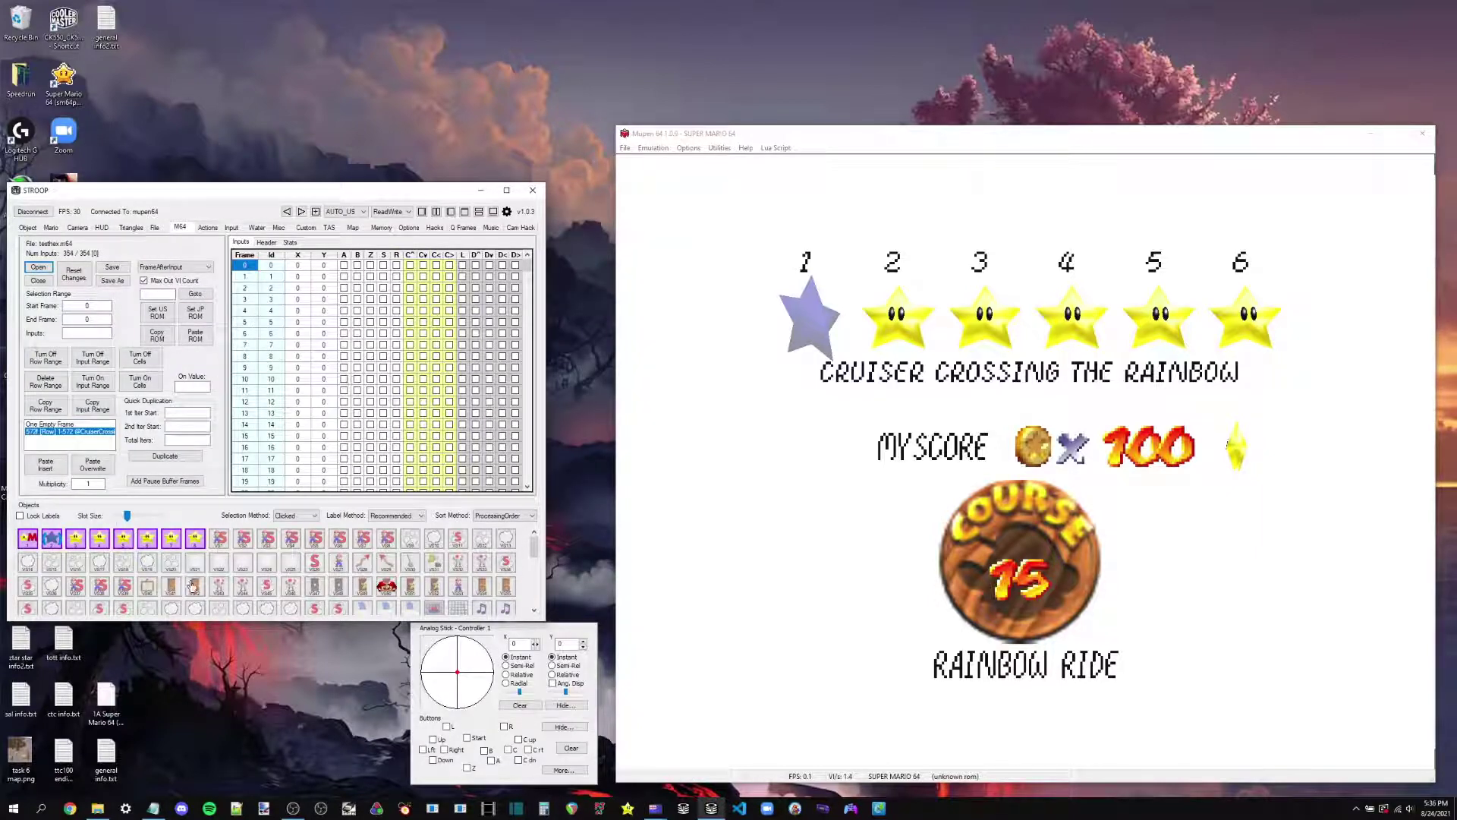
click(154, 809)
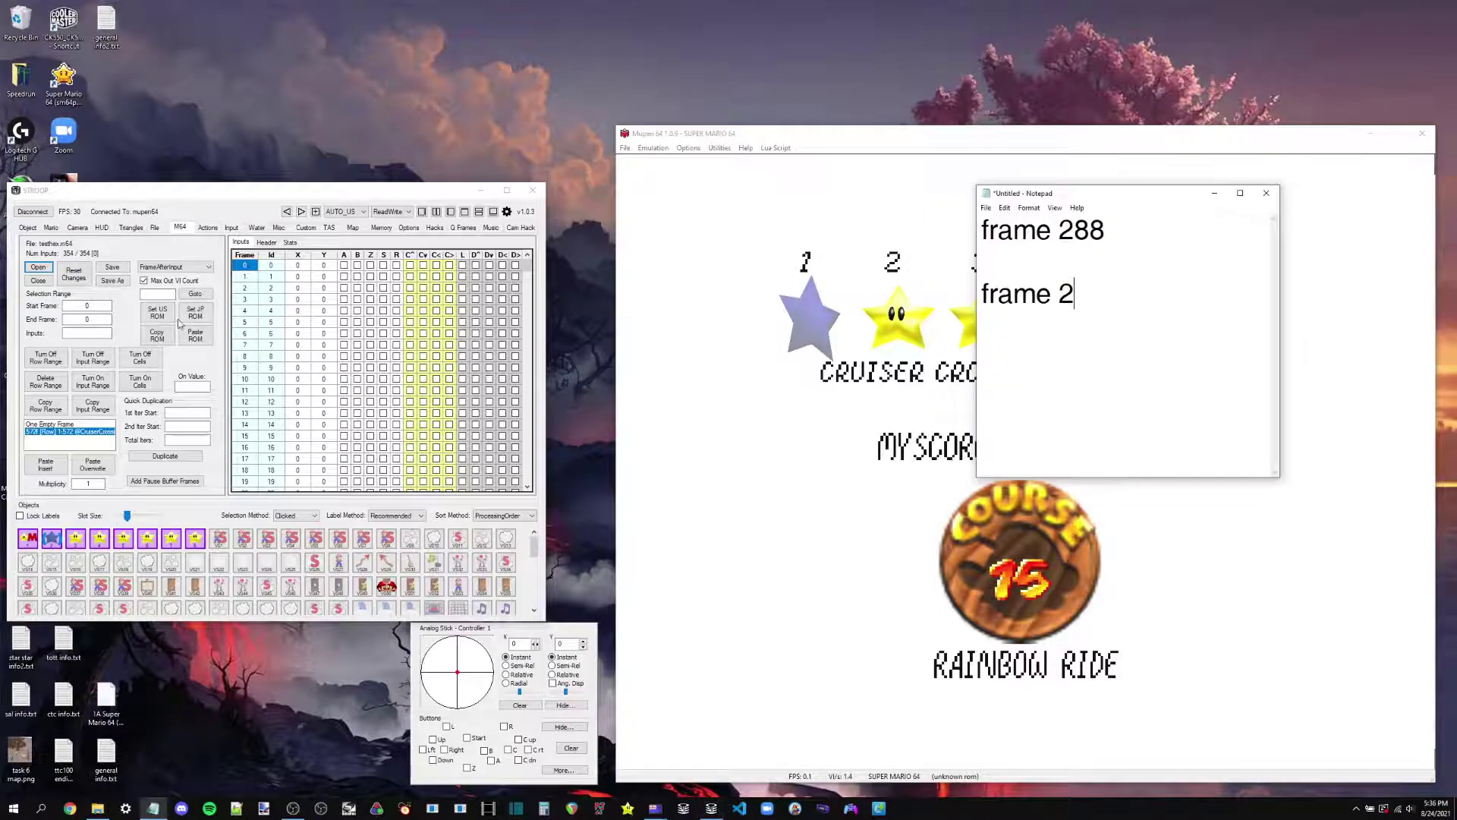
drag(1062, 241, 1110, 236)
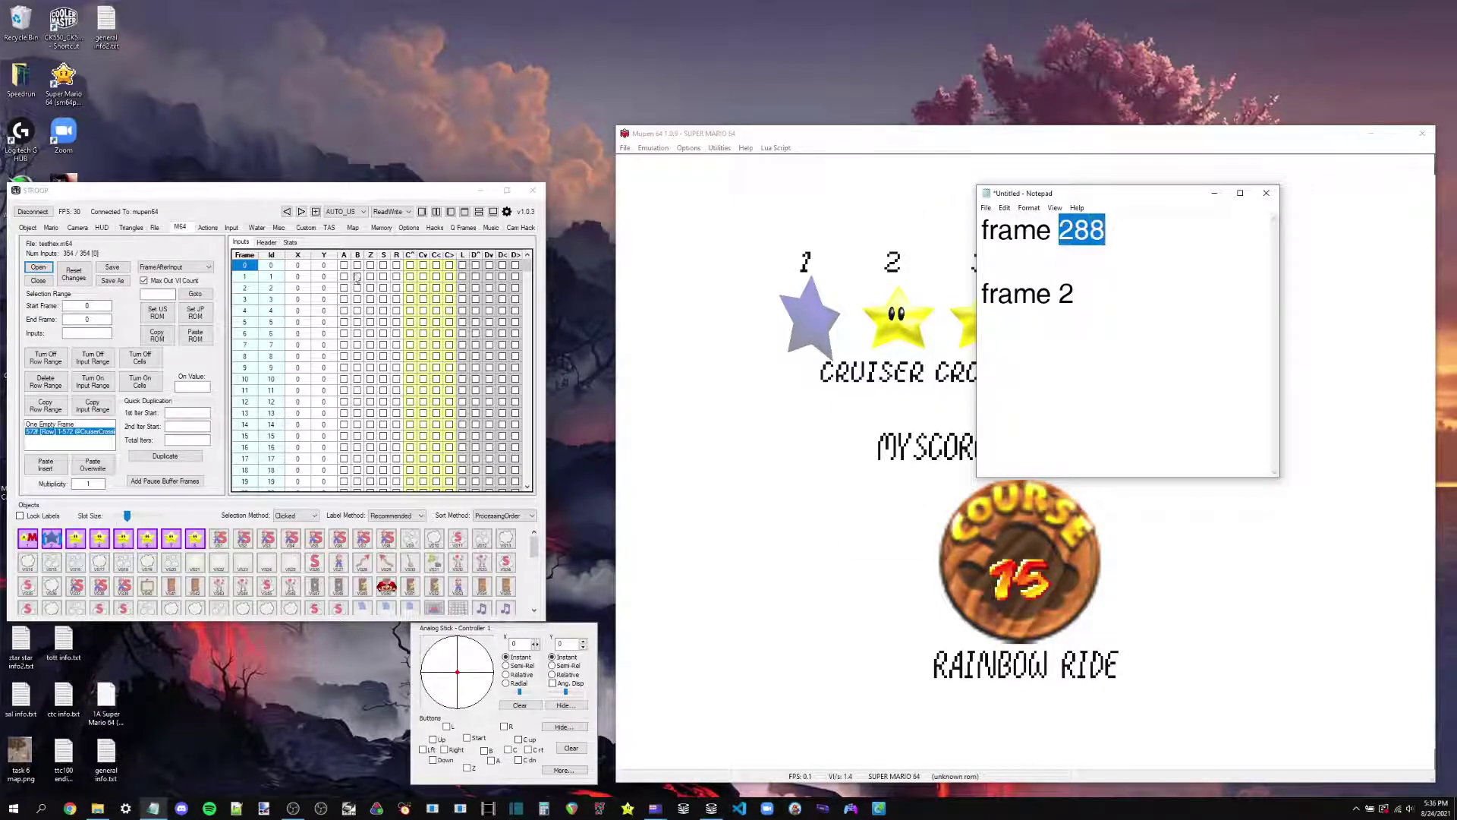
- Jump to frame 288 of testhex.m64 in the input table and turn on Max Out VI Count
click(158, 294)
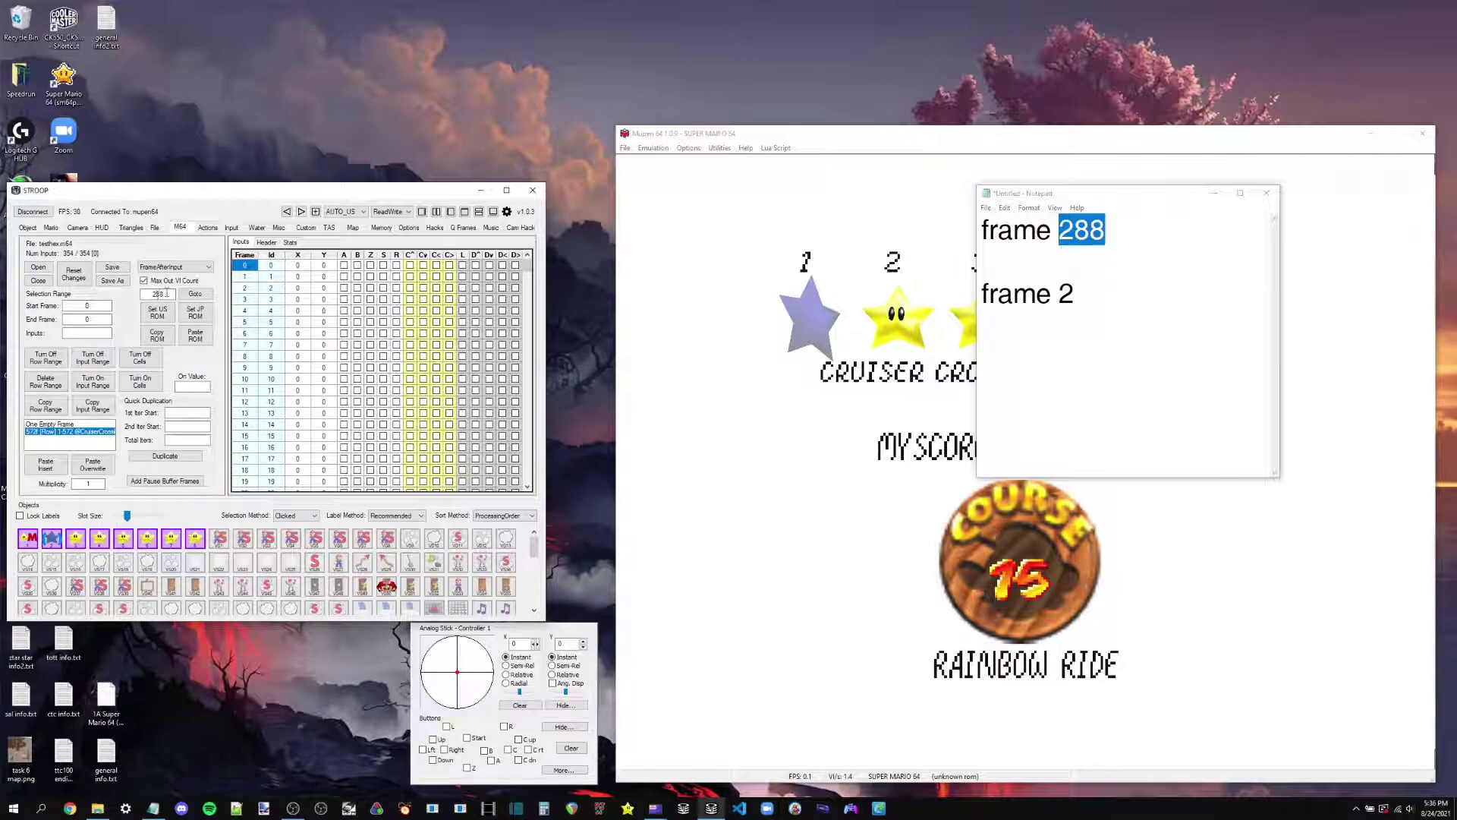
click(194, 294)
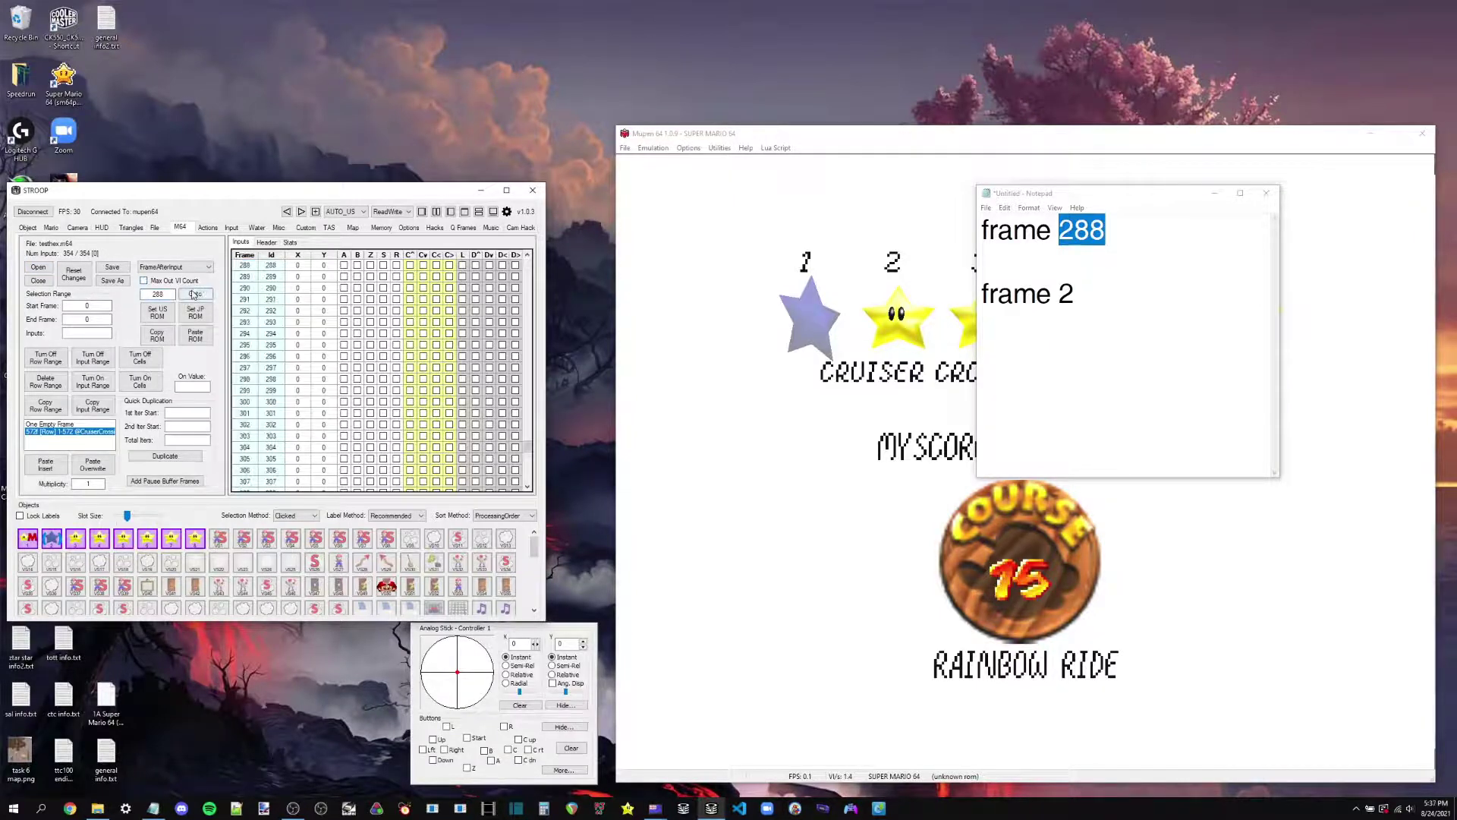
click(144, 280)
scroll(249, 290, up, 1)
- Check the star select frame number written in the Notepad note
click(1093, 228)
drag(1058, 229, 1108, 230)
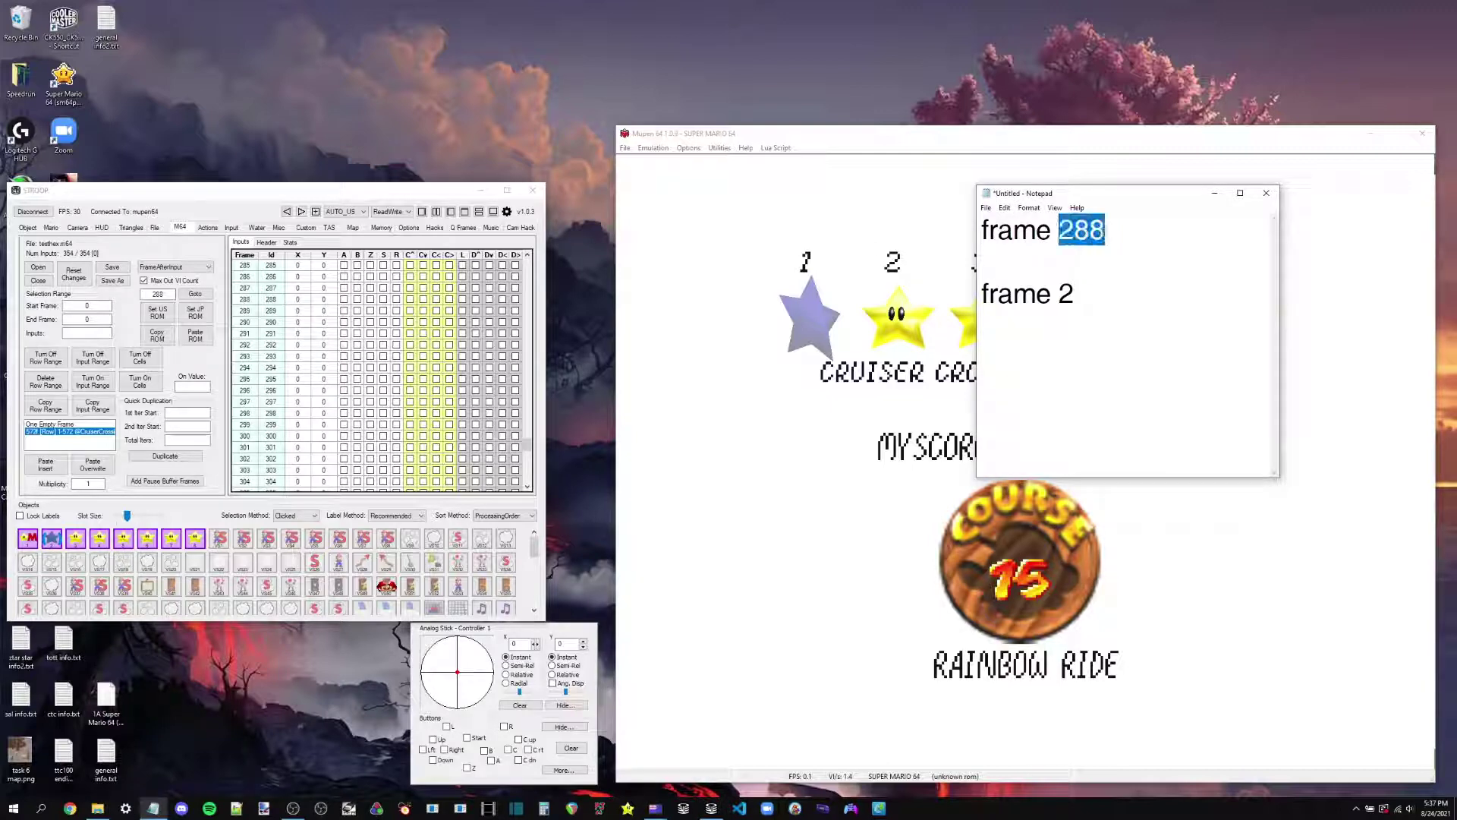
click(1113, 231)
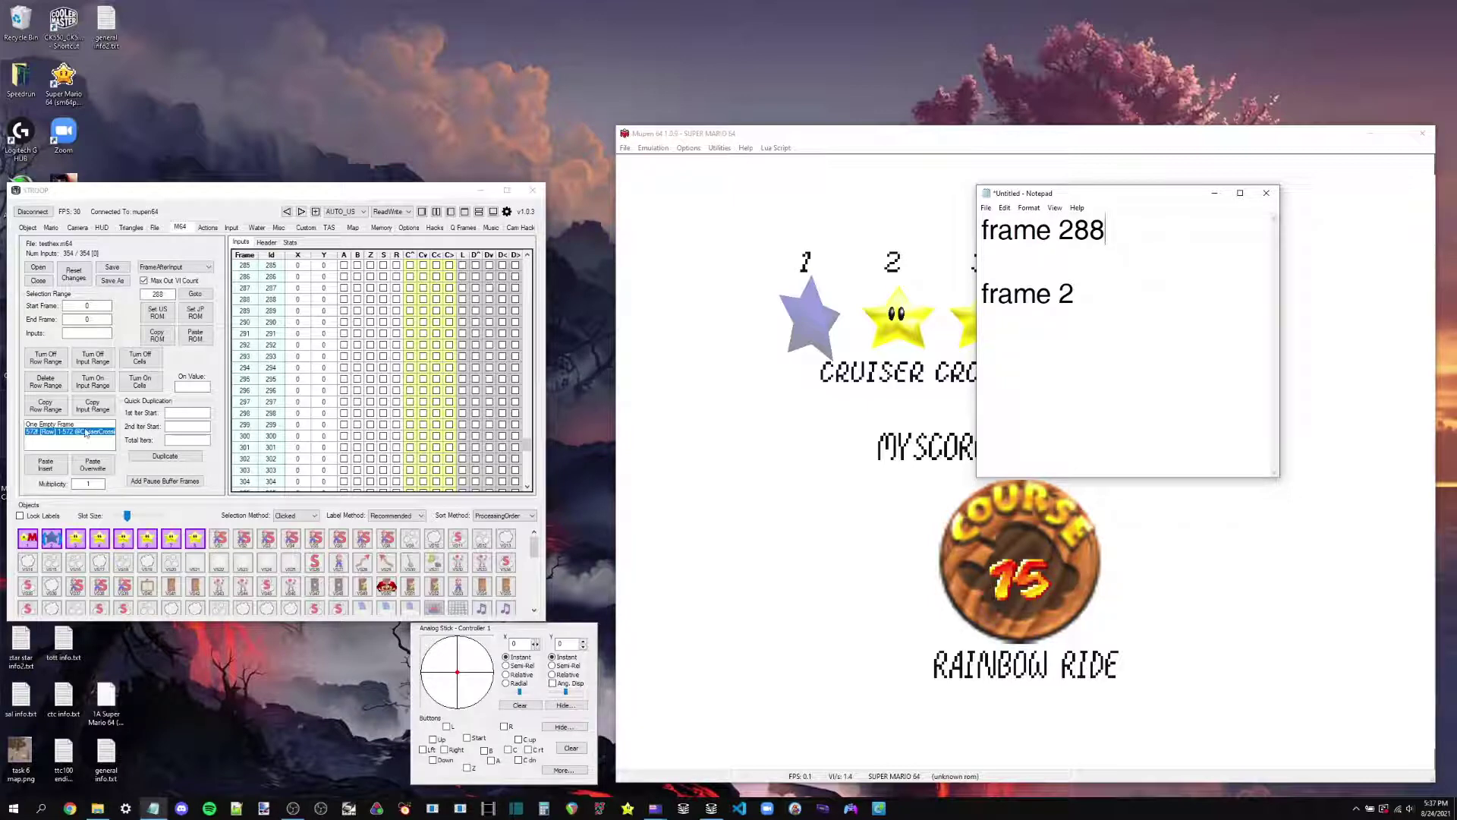
- Select all input rows from frame 288 through the last frame, 353, and delete that row range
drag(255, 290, 475, 299)
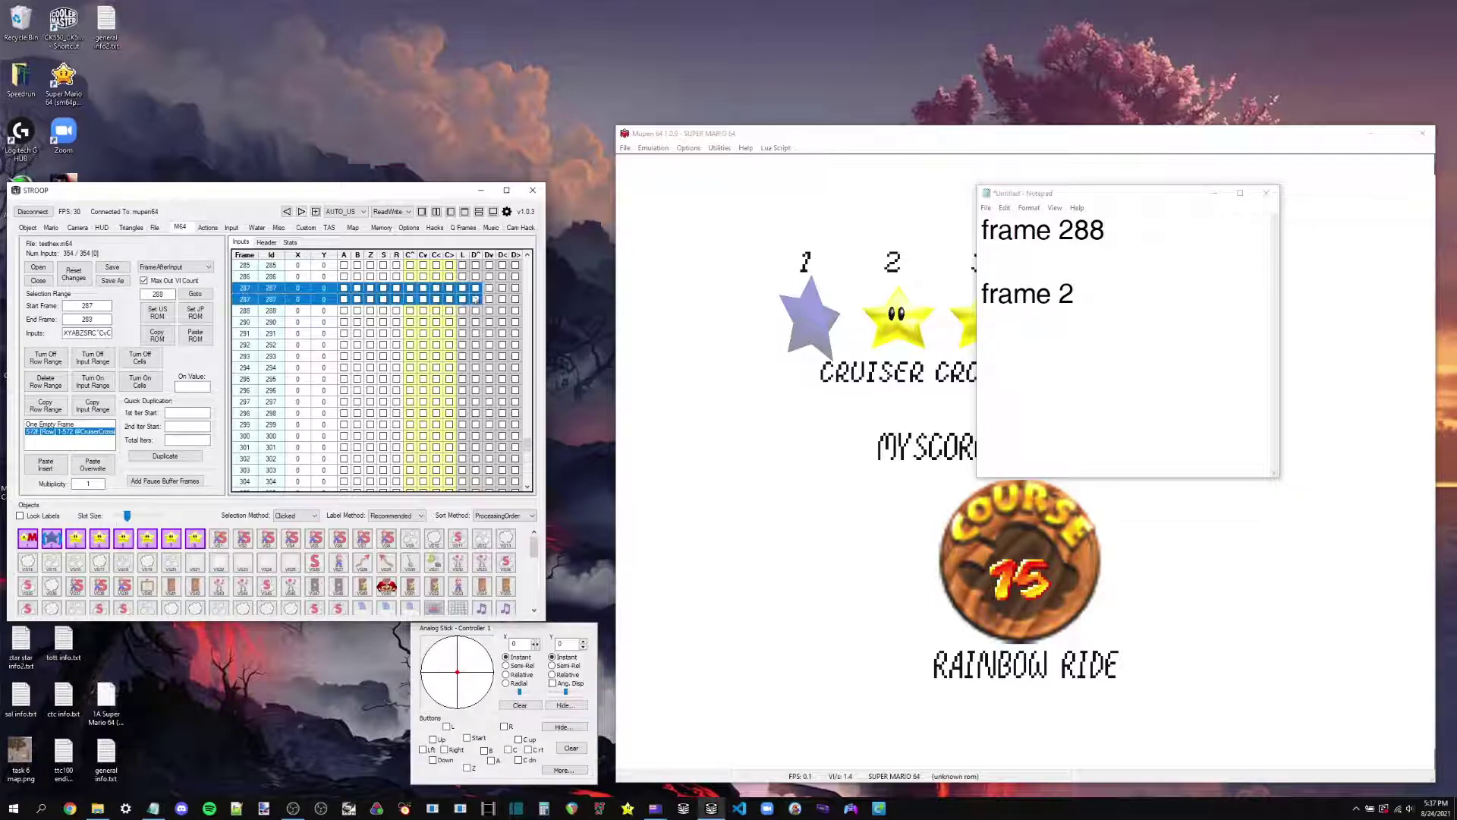
click(267, 311)
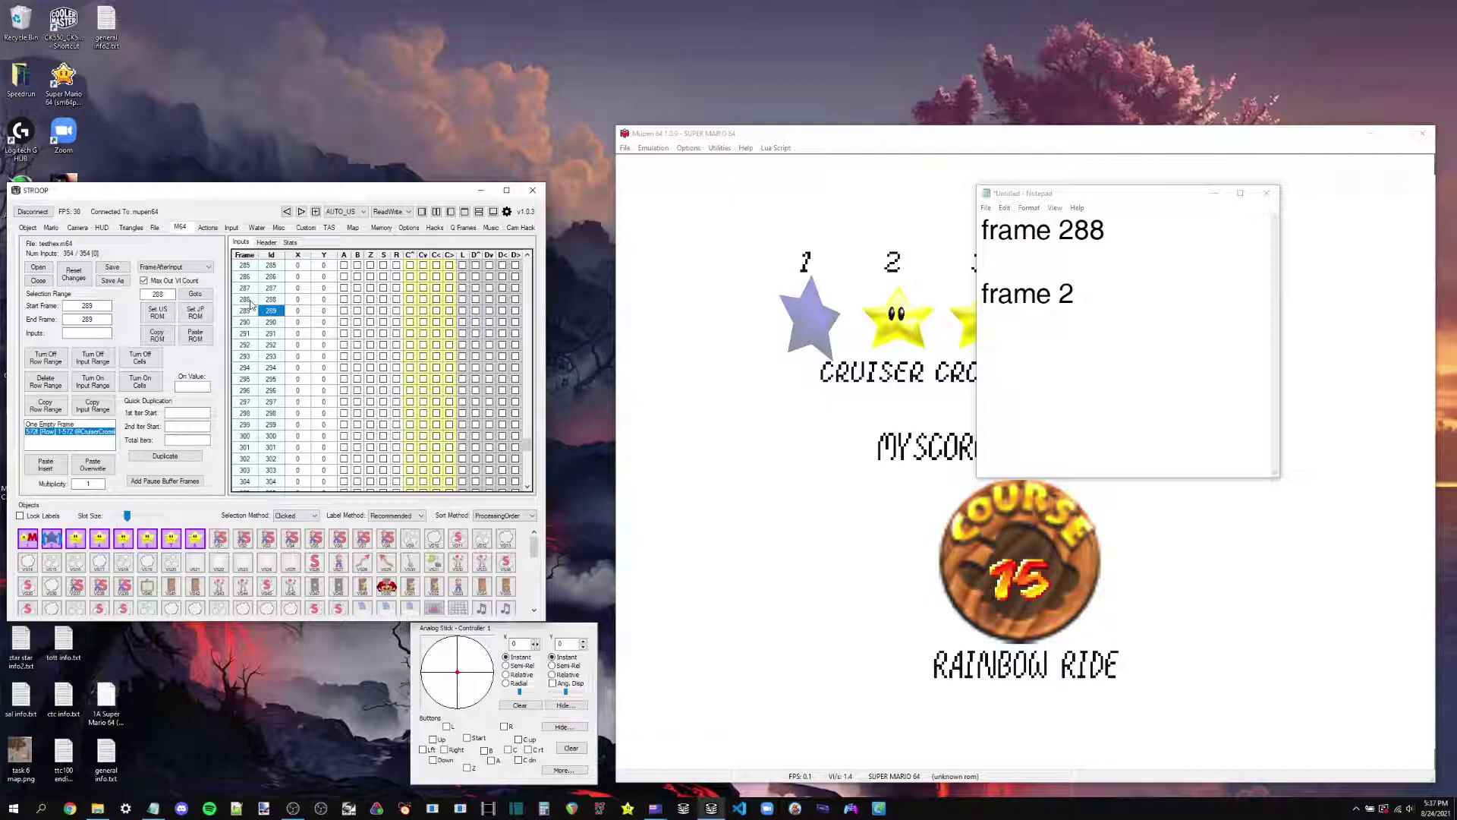
drag(251, 301, 542, 642)
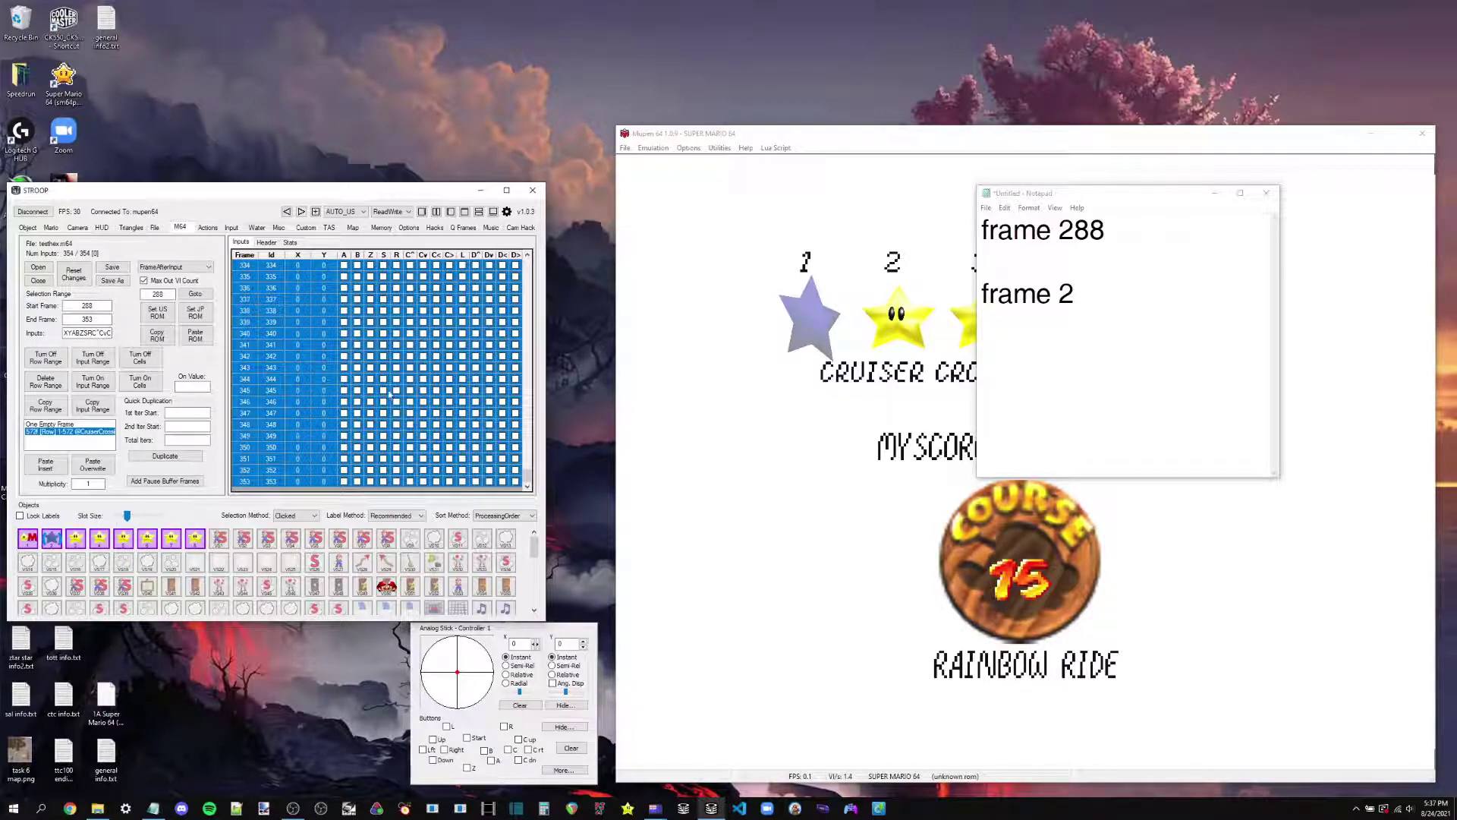
click(45, 382)
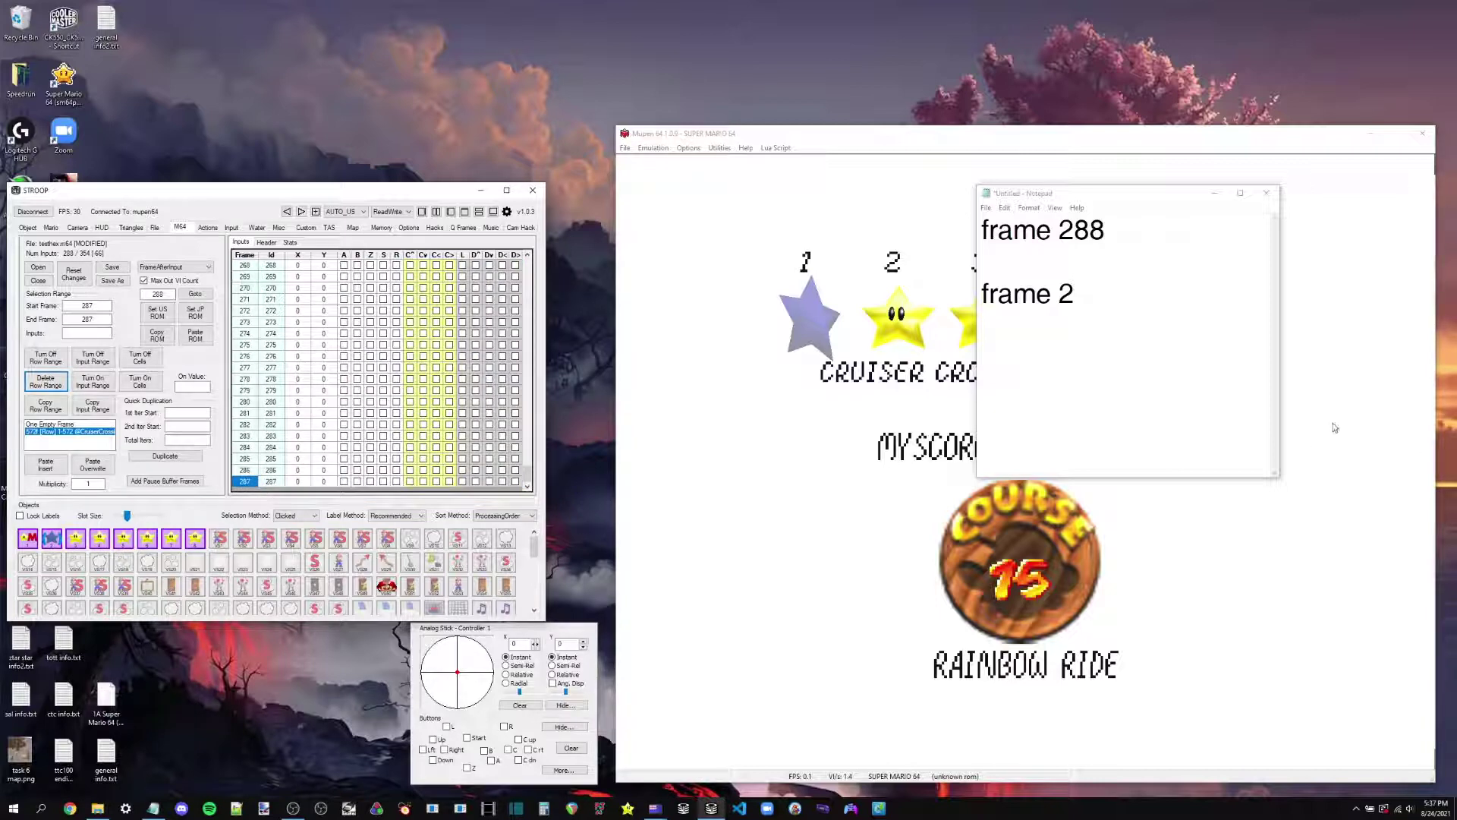
- Insert the copied row range at frame 287 and save the movie as a new file named hexed in the Hexing Example folder
click(45, 463)
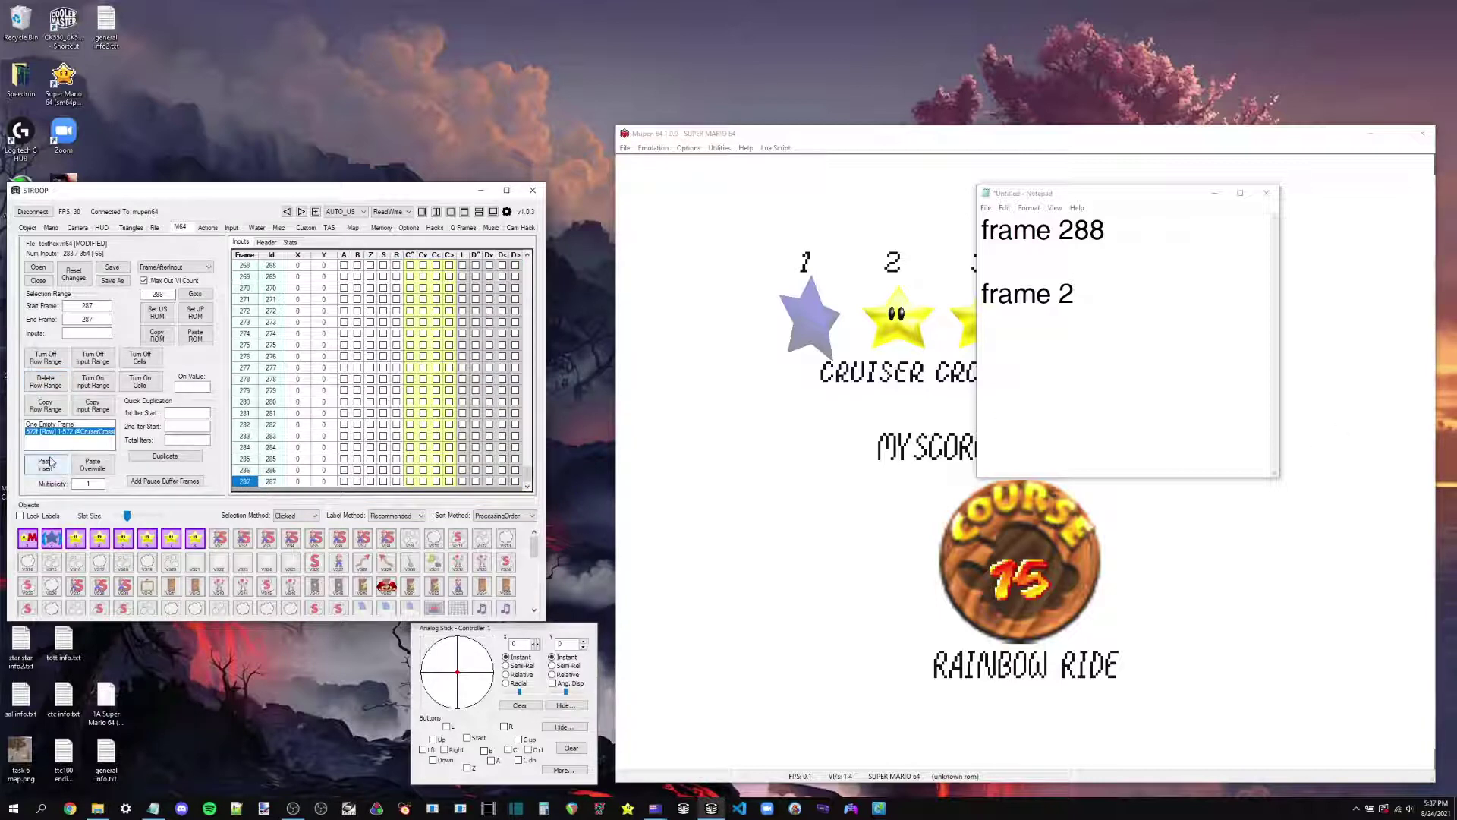
scroll(267, 410, down, 2)
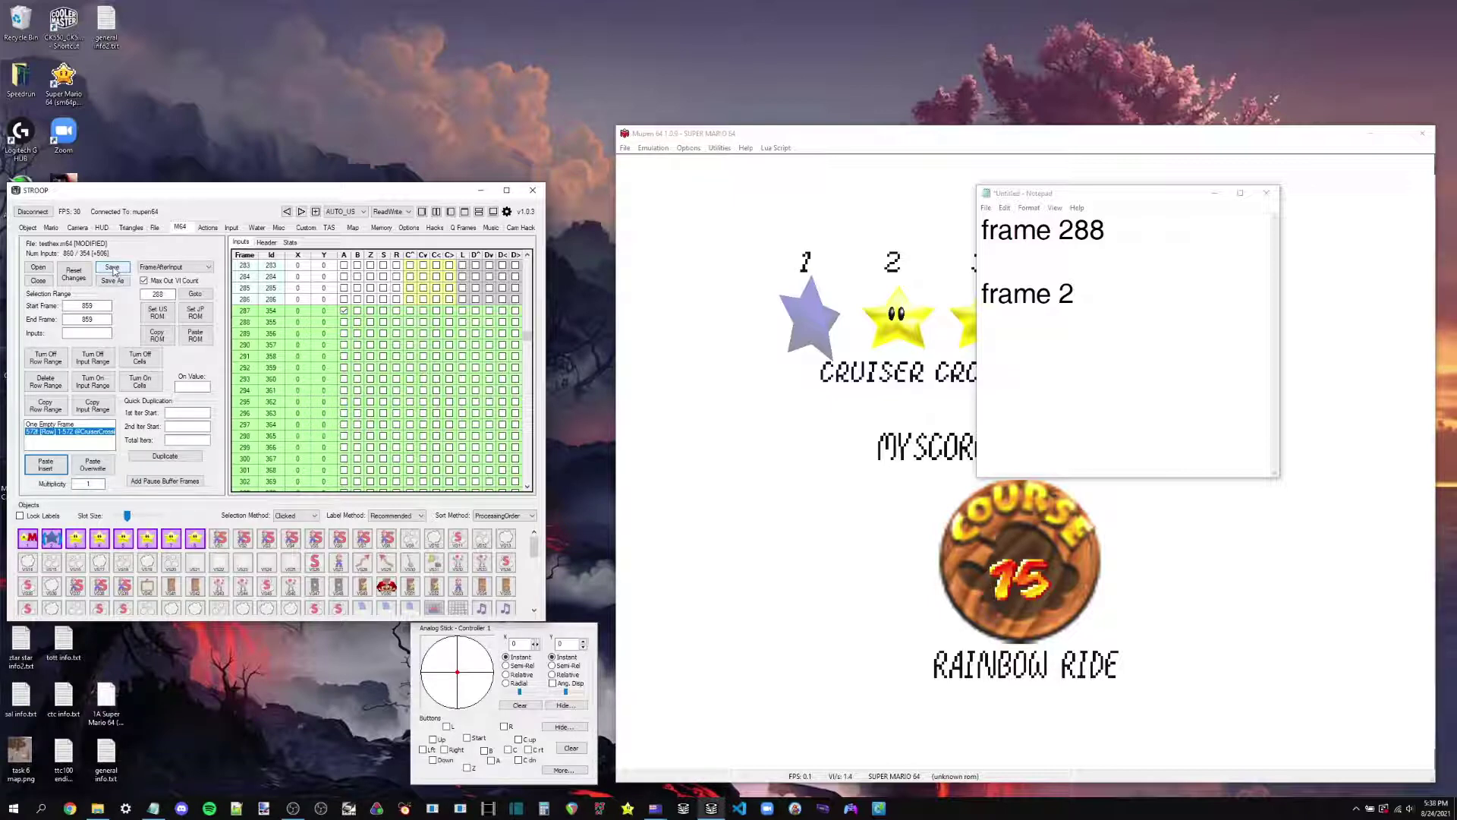
click(113, 280)
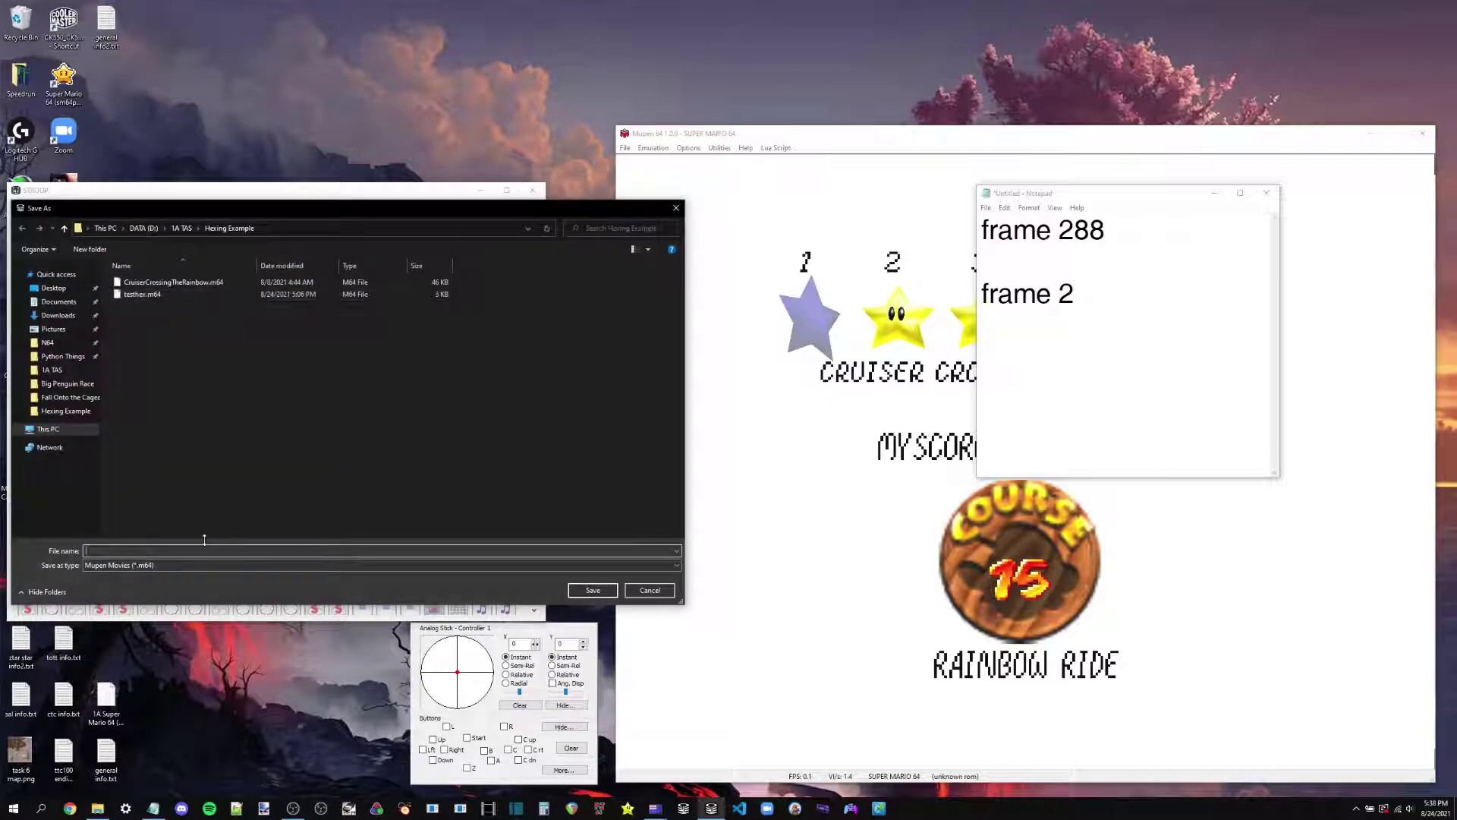
text(hexed)
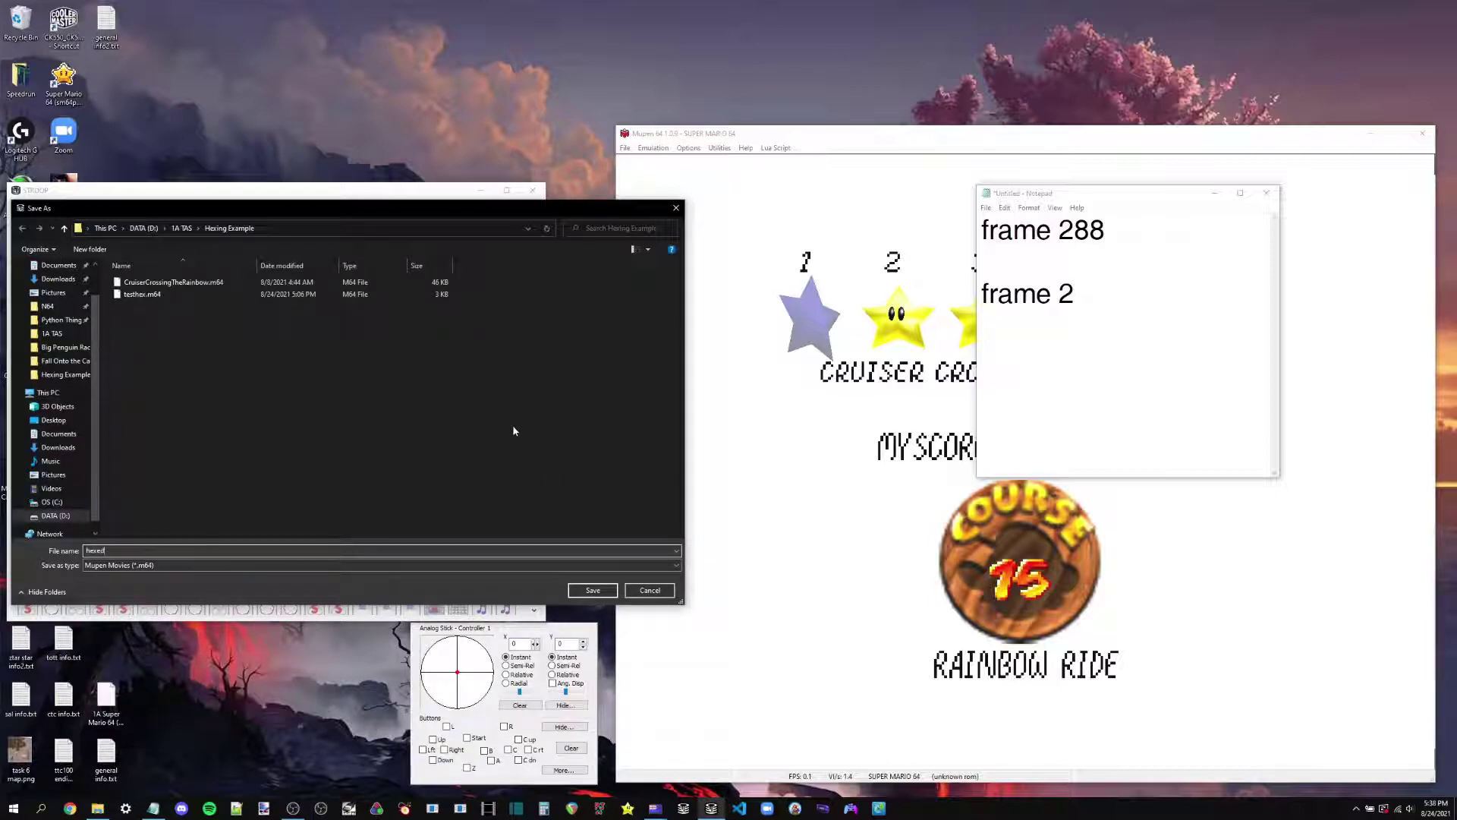
key(Return)
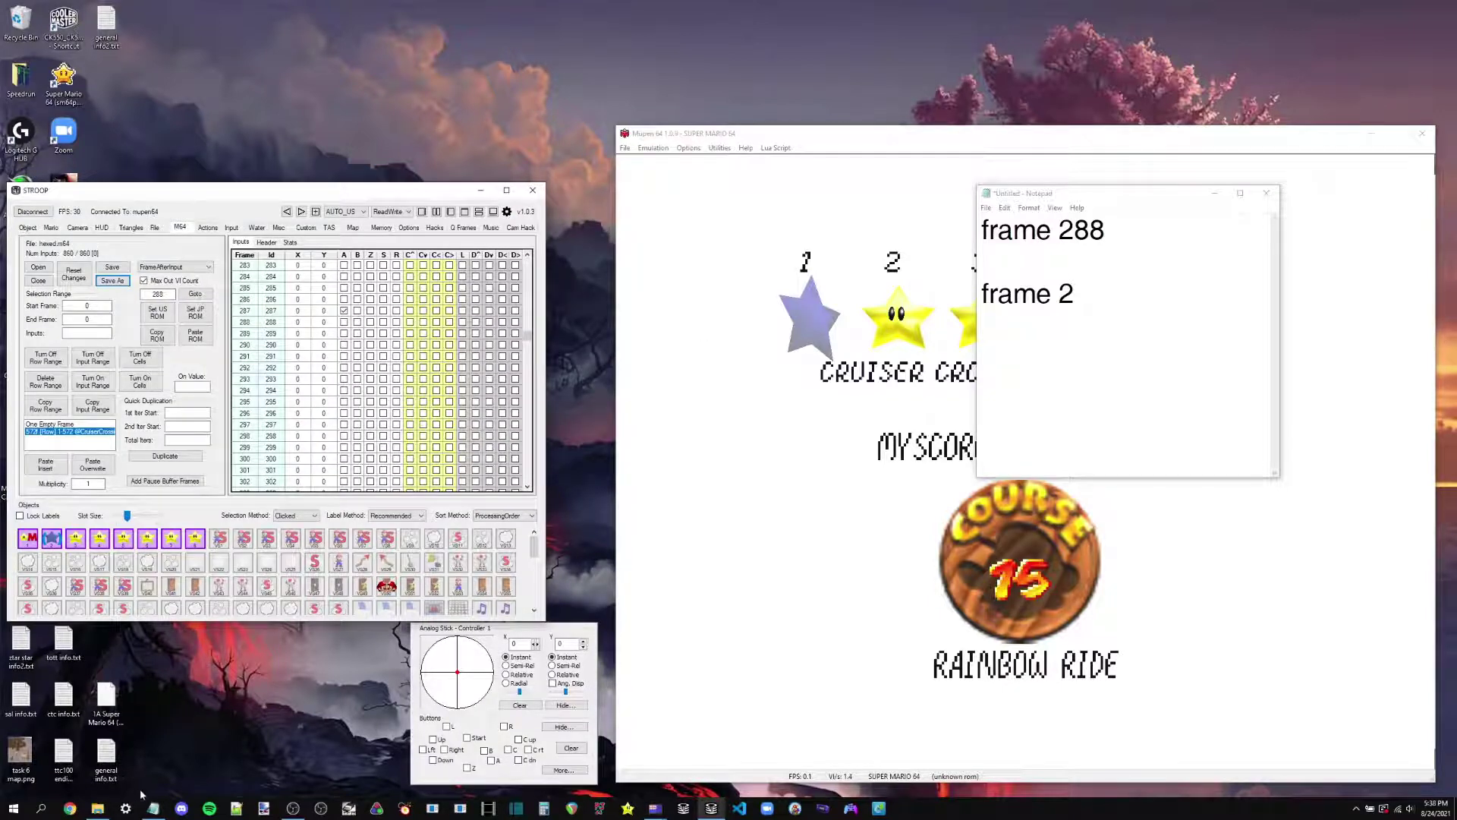
- Switch to the Hexing Example folder in File Explorer, duplicate testhex.savestate and rename the copy hexed.savestate
click(97, 808)
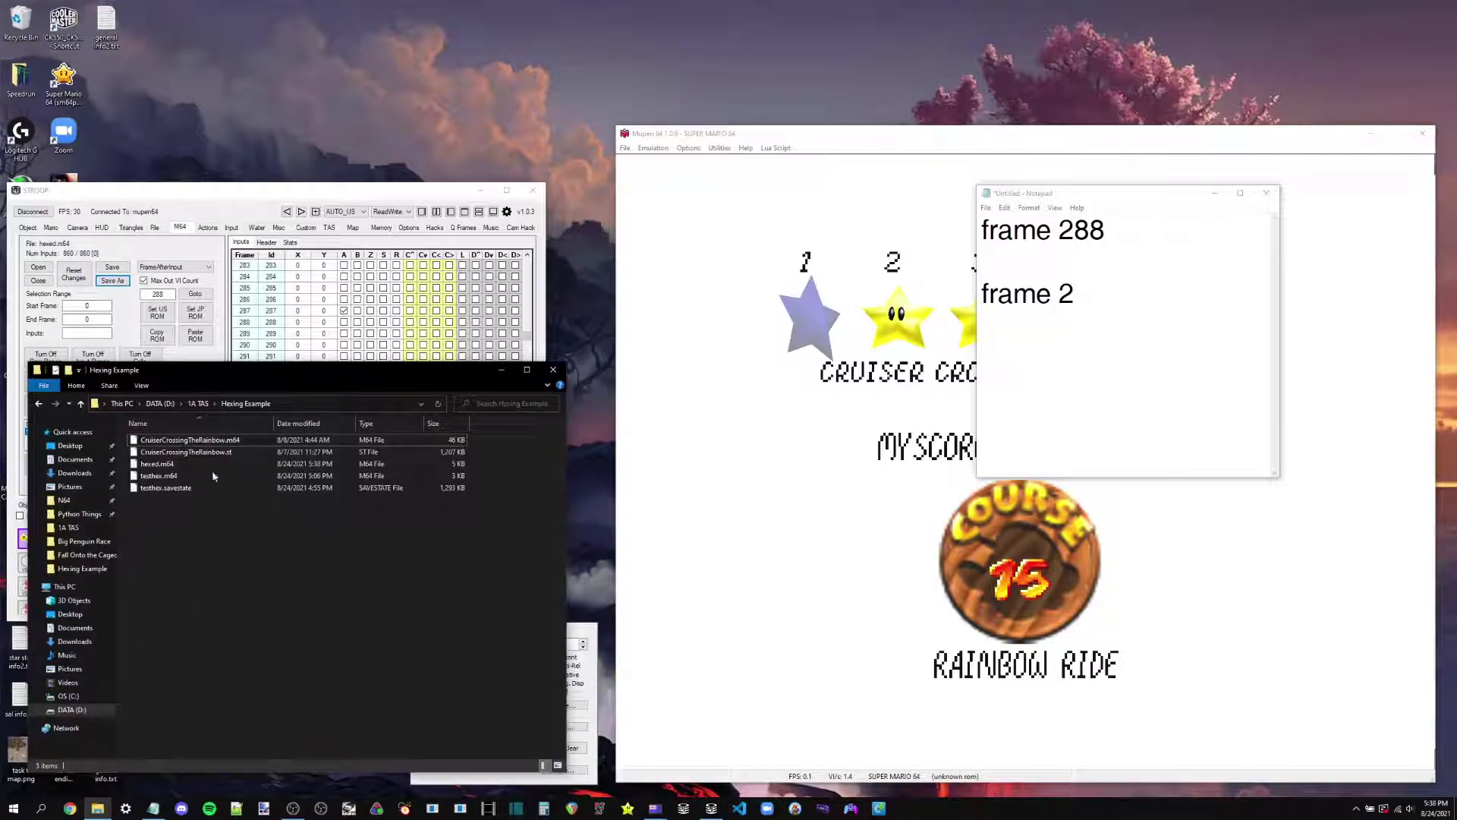
click(182, 475)
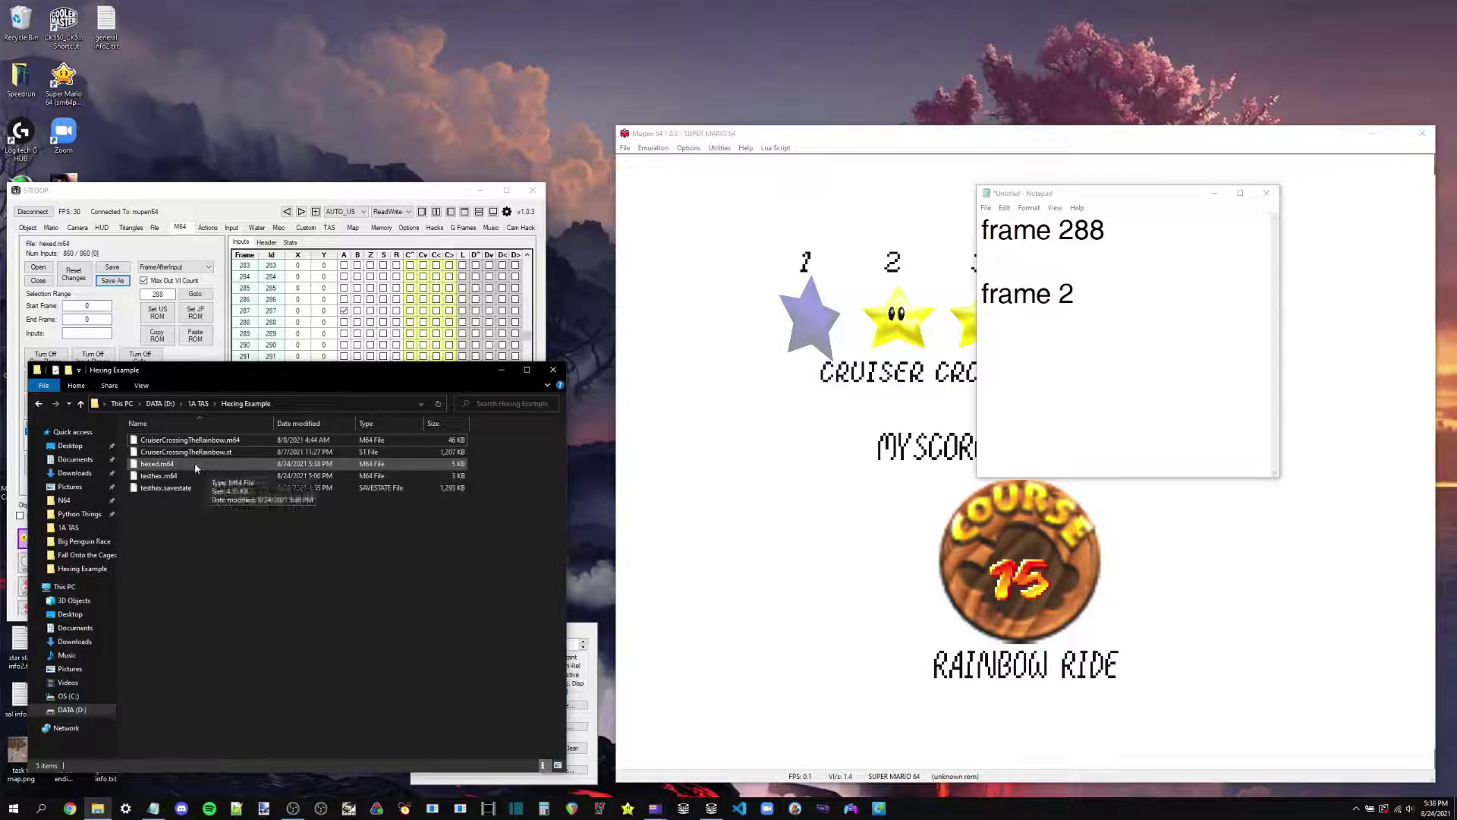
click(195, 464)
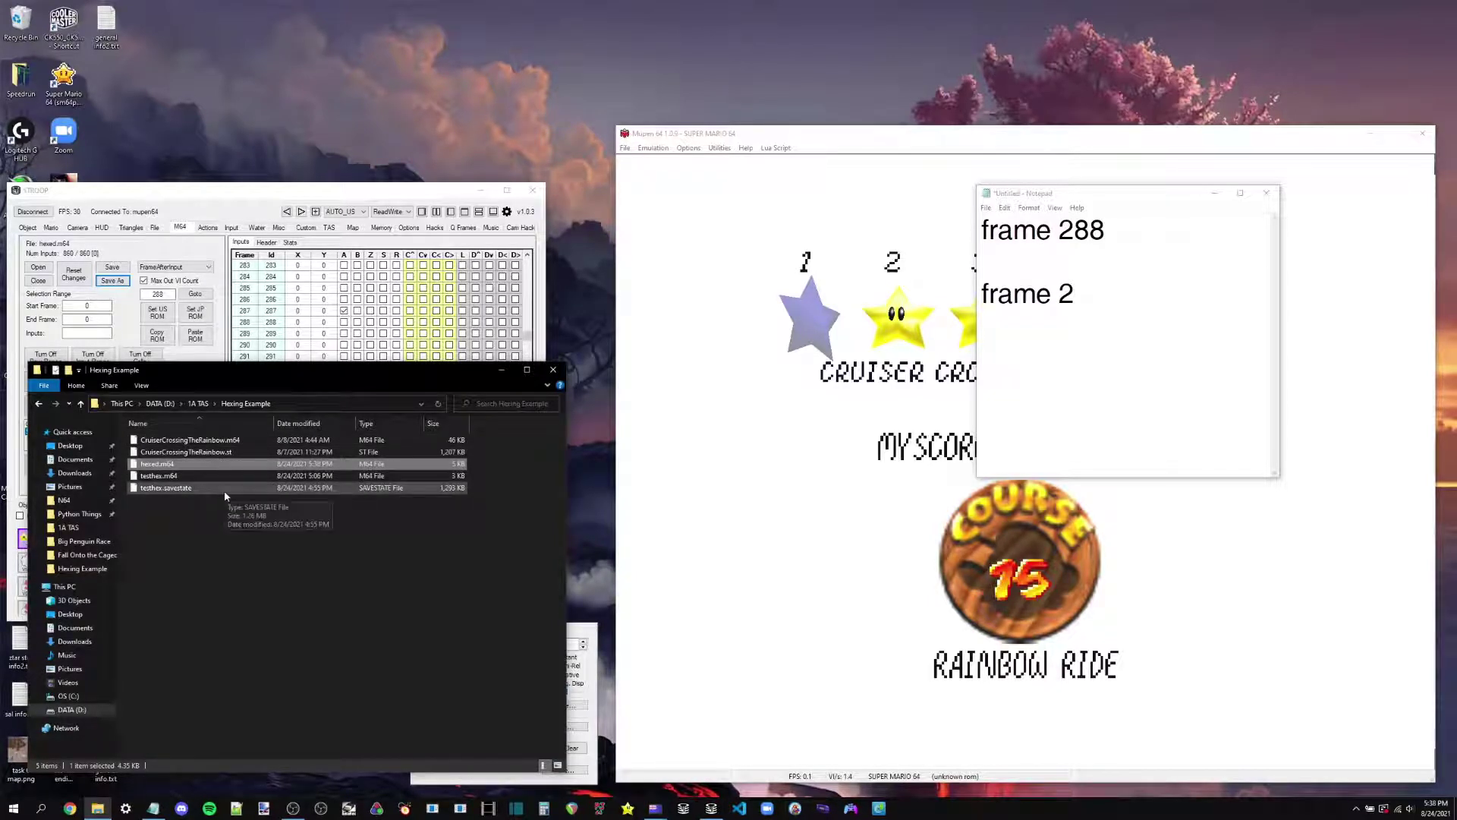
click(225, 490)
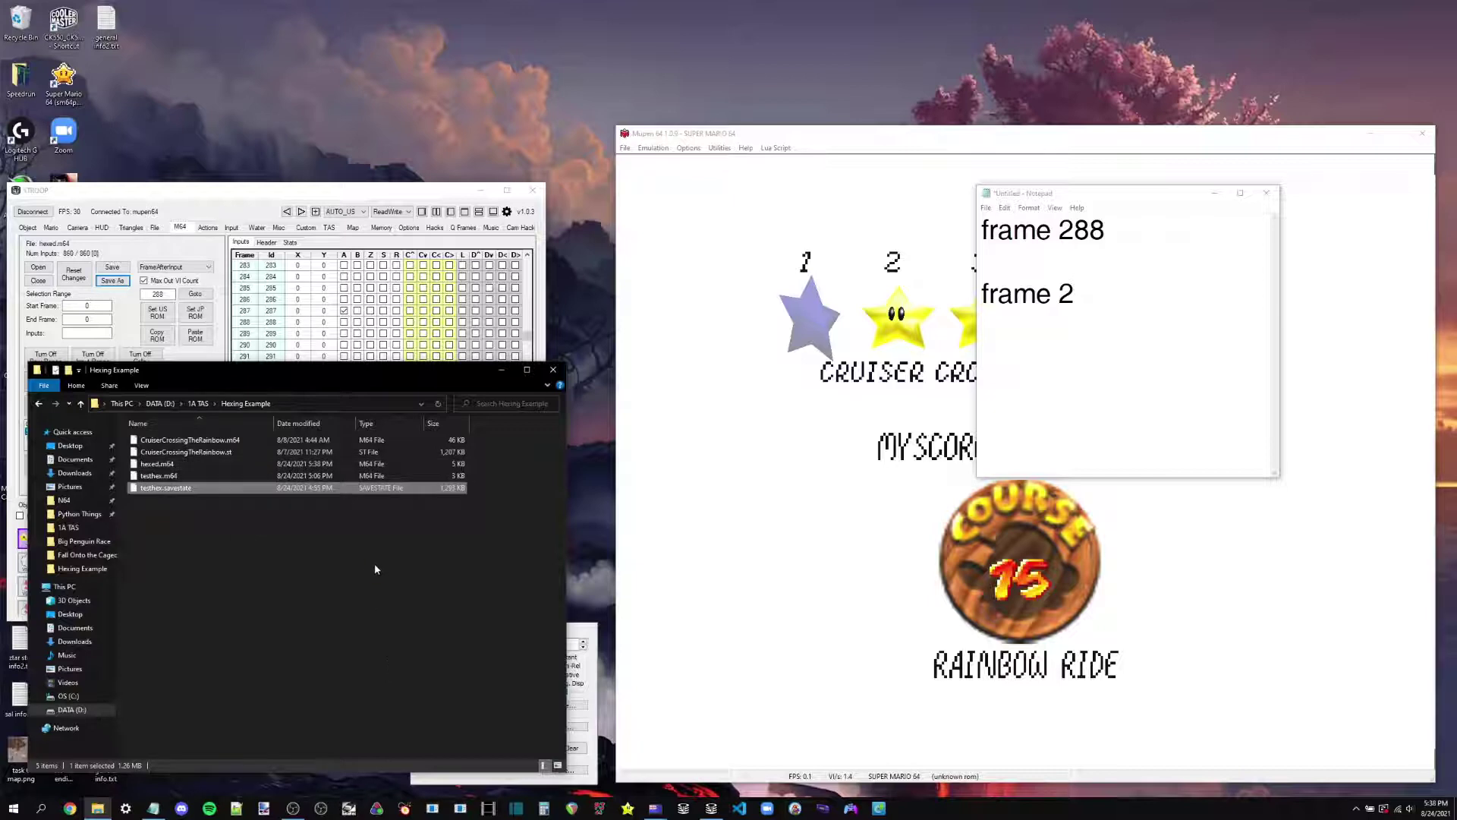
key(ctrl+c)
key(ctrl+v)
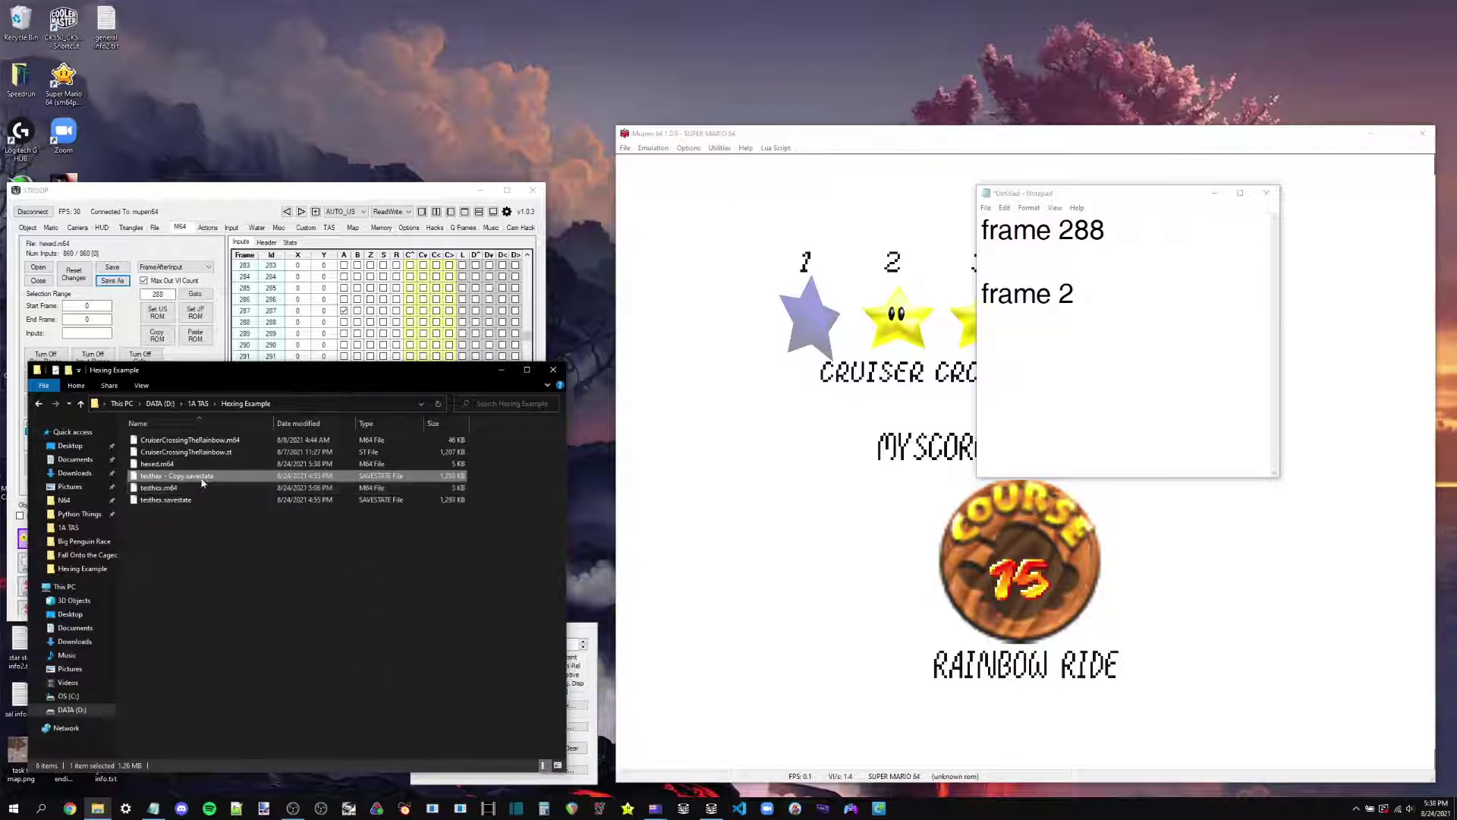
right_click(194, 474)
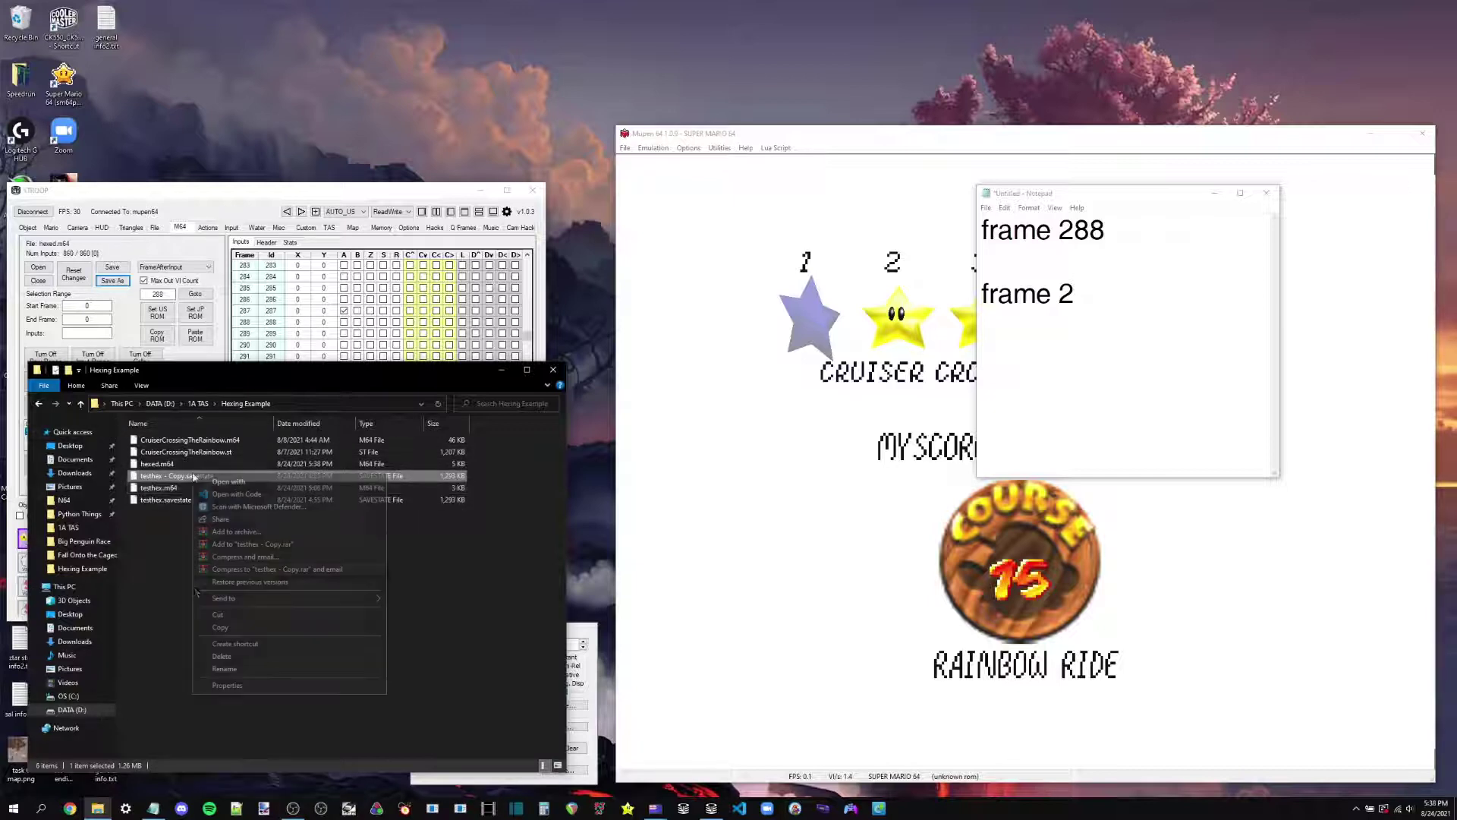
click(253, 666)
text(hexed.savestate)
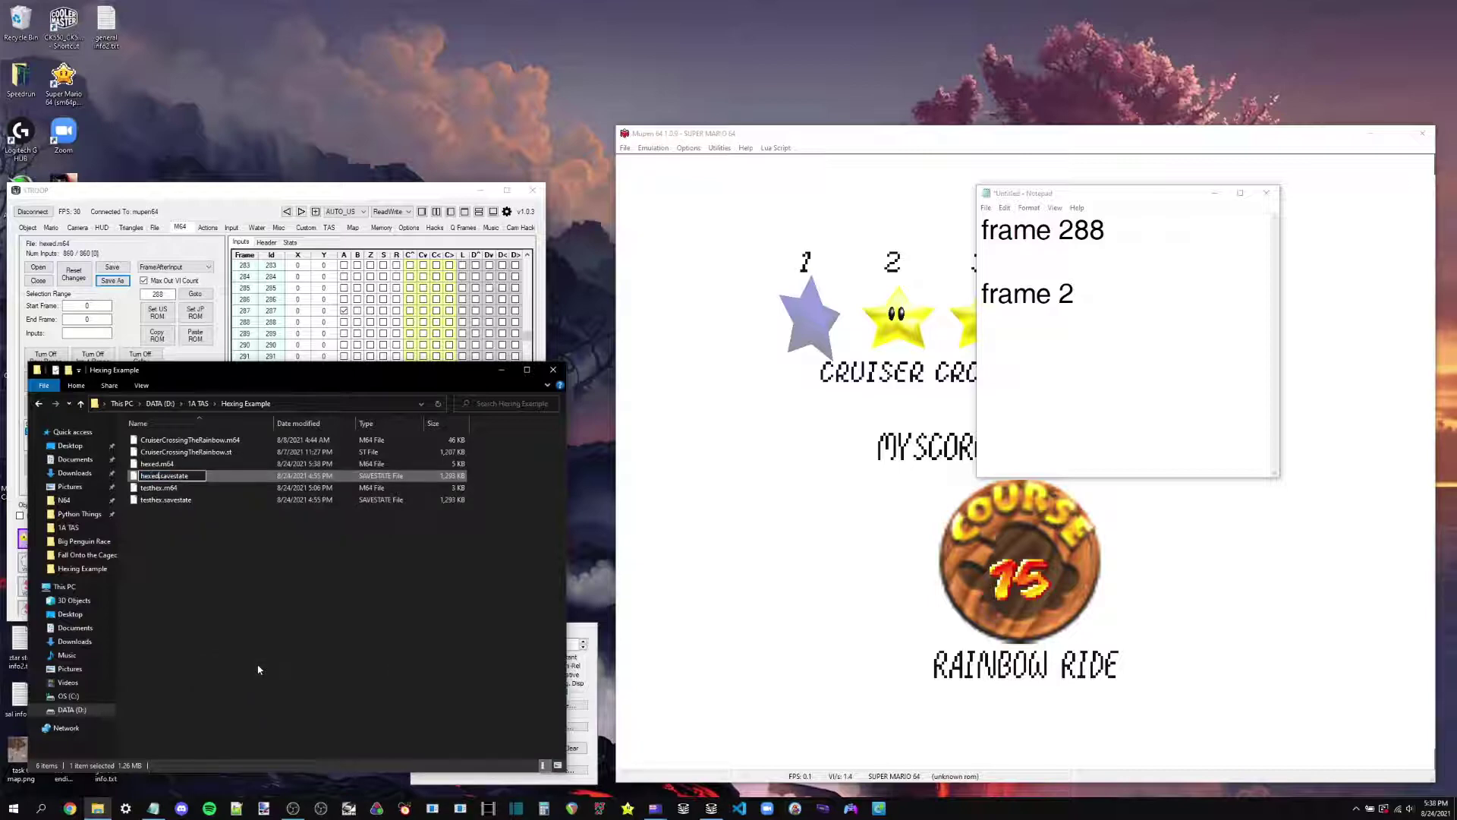
key(Return)
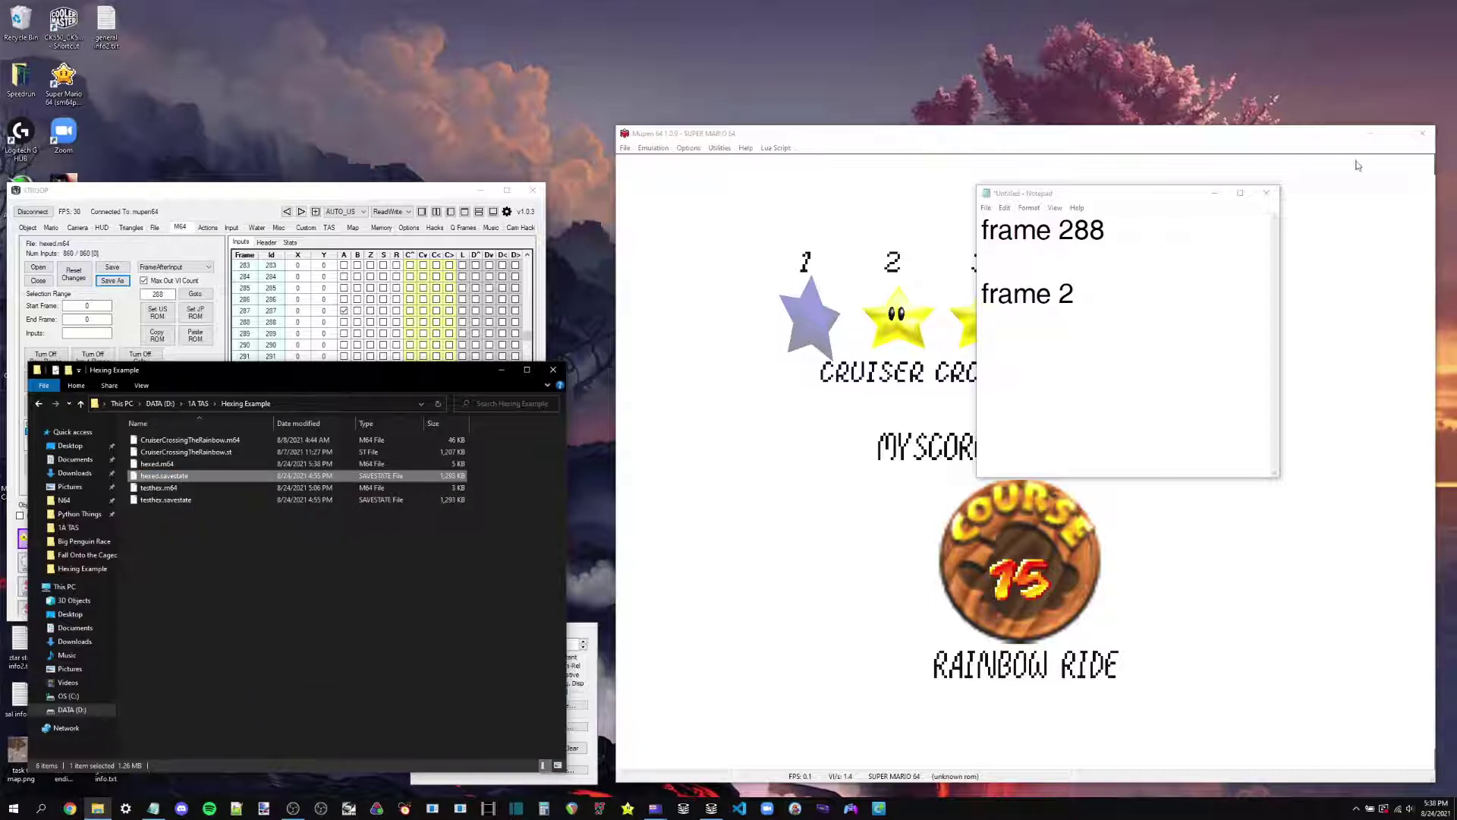
- Minimize the Notepad note, switch to Mupen 64 and start playback of the movie hexed.m64
click(1214, 193)
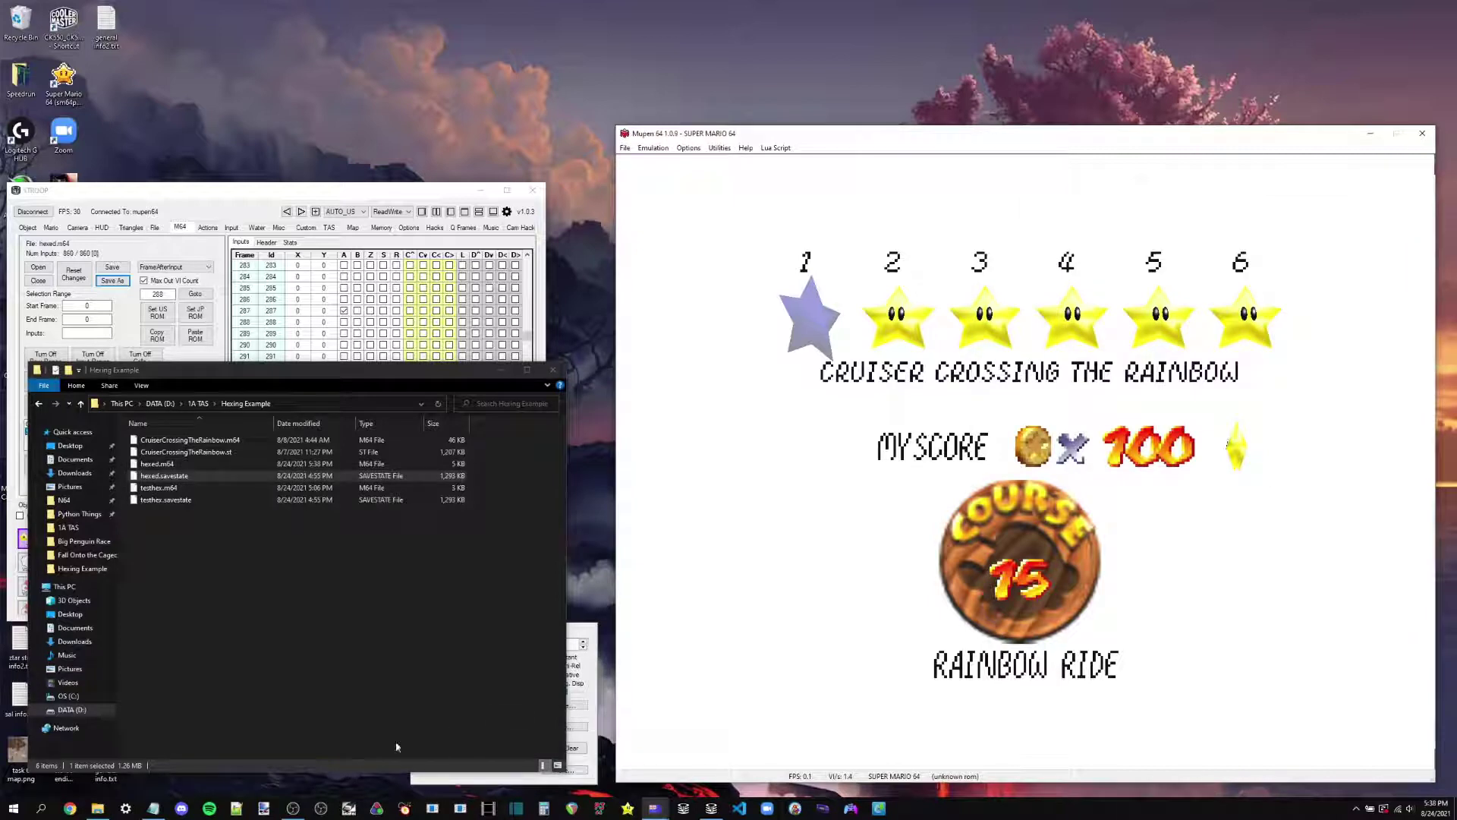
key(ctrl+shift+p)
click(844, 277)
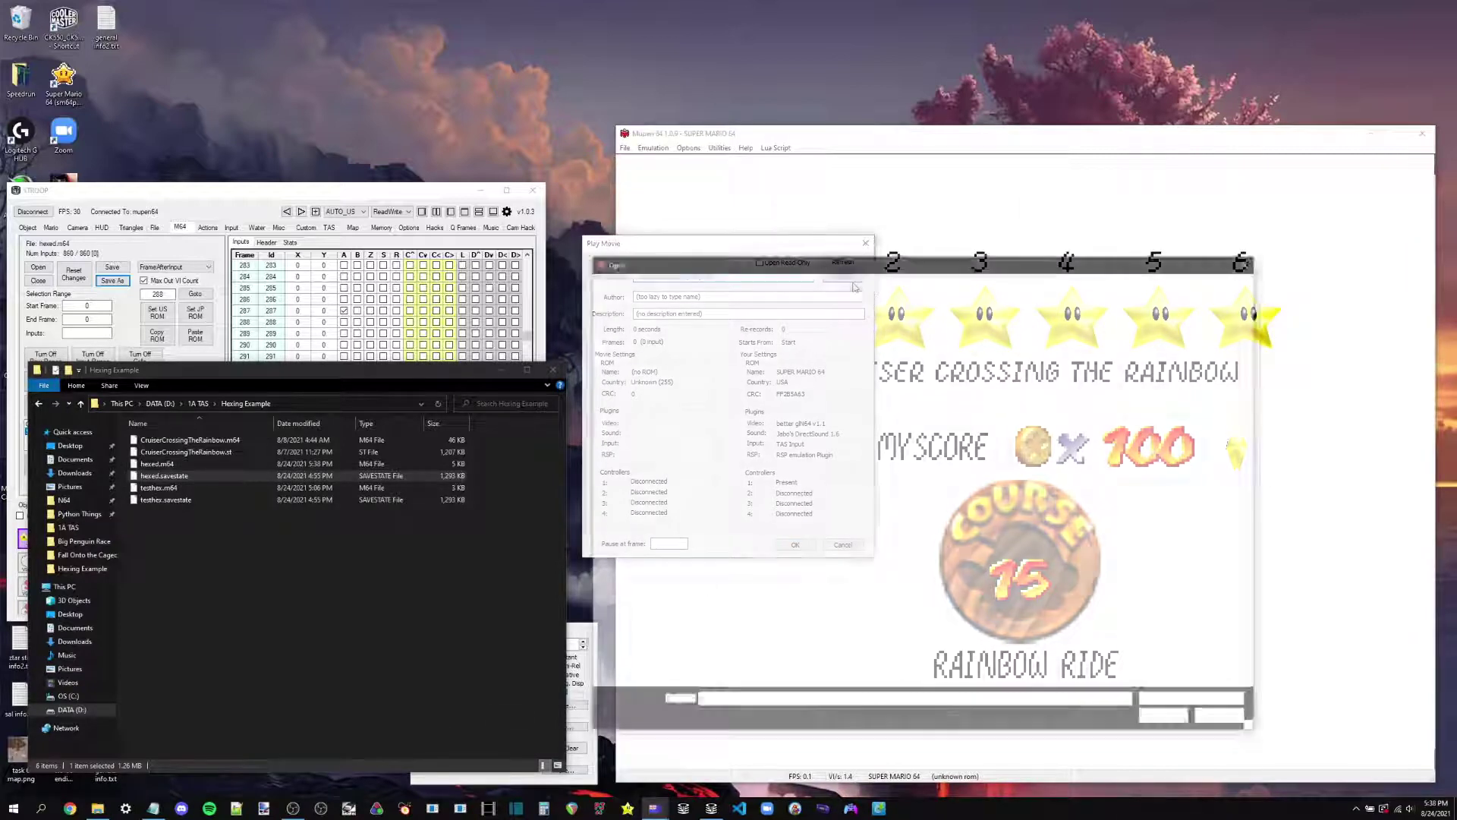
double_click(744, 347)
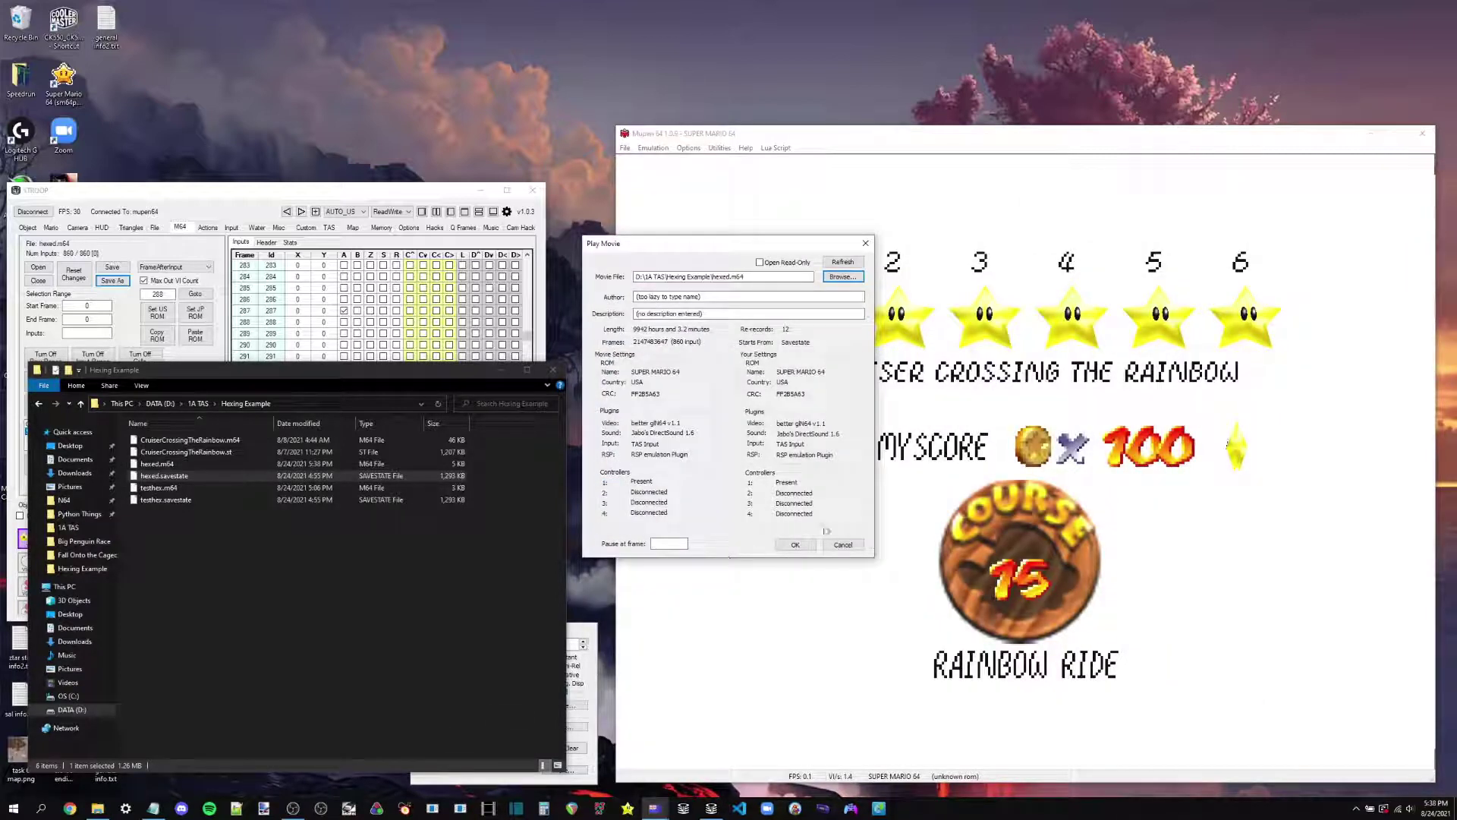
click(799, 545)
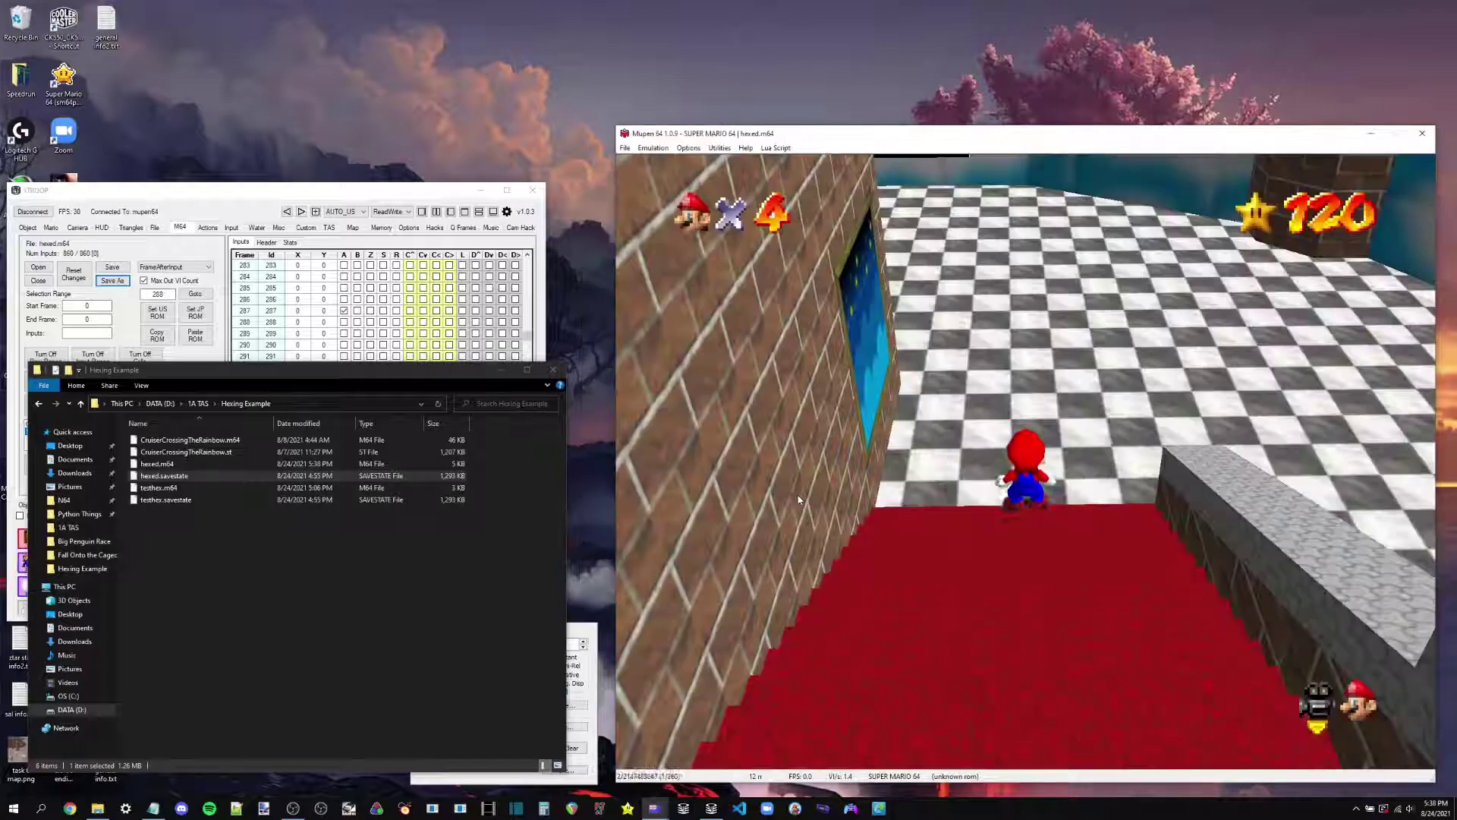